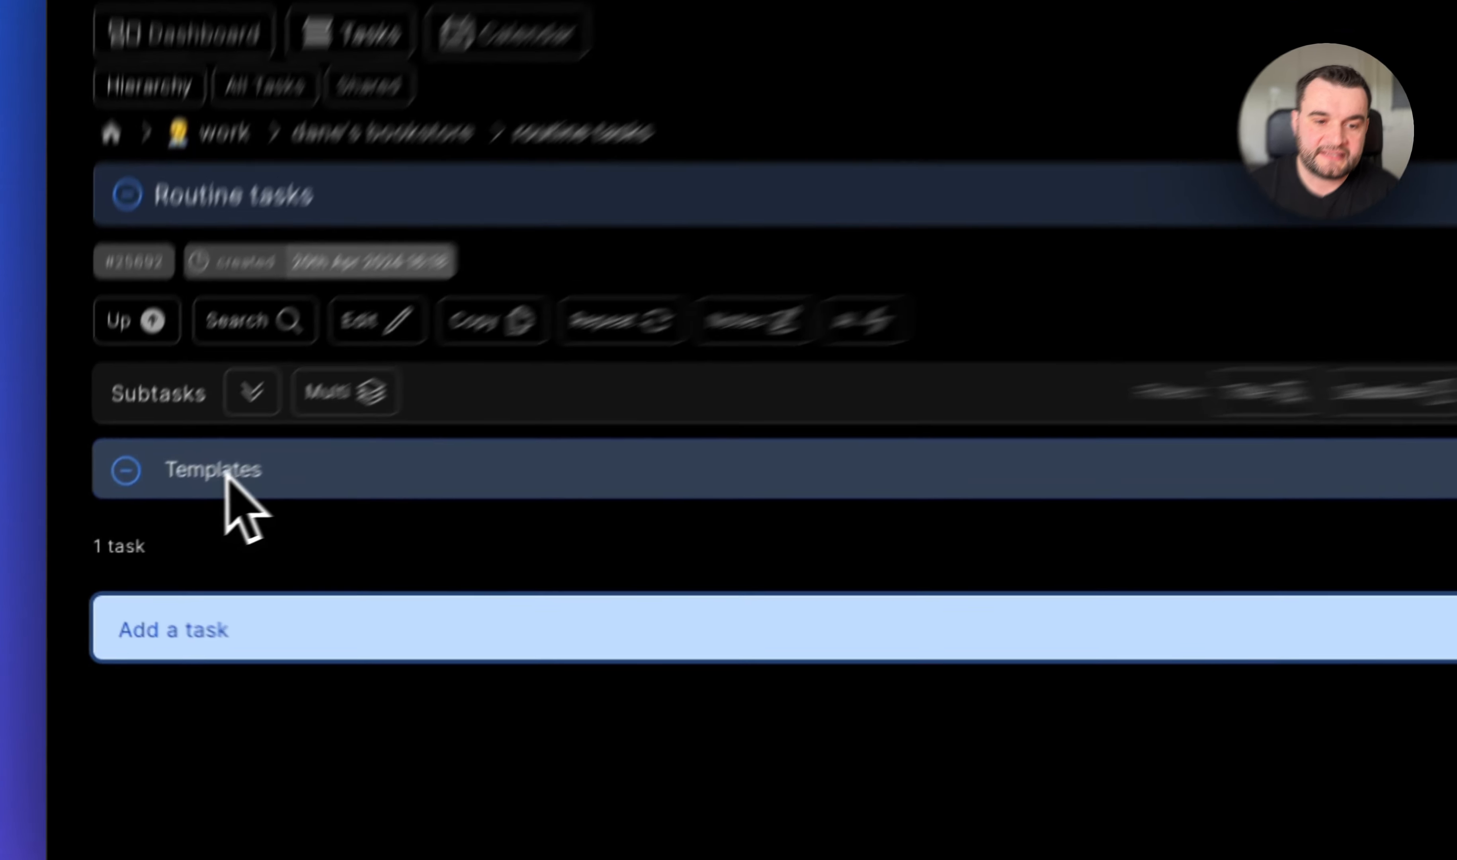
Open the repeat settings of the "Ensure correct book placement" template and set new copies to save to Routine tasks
click(230, 472)
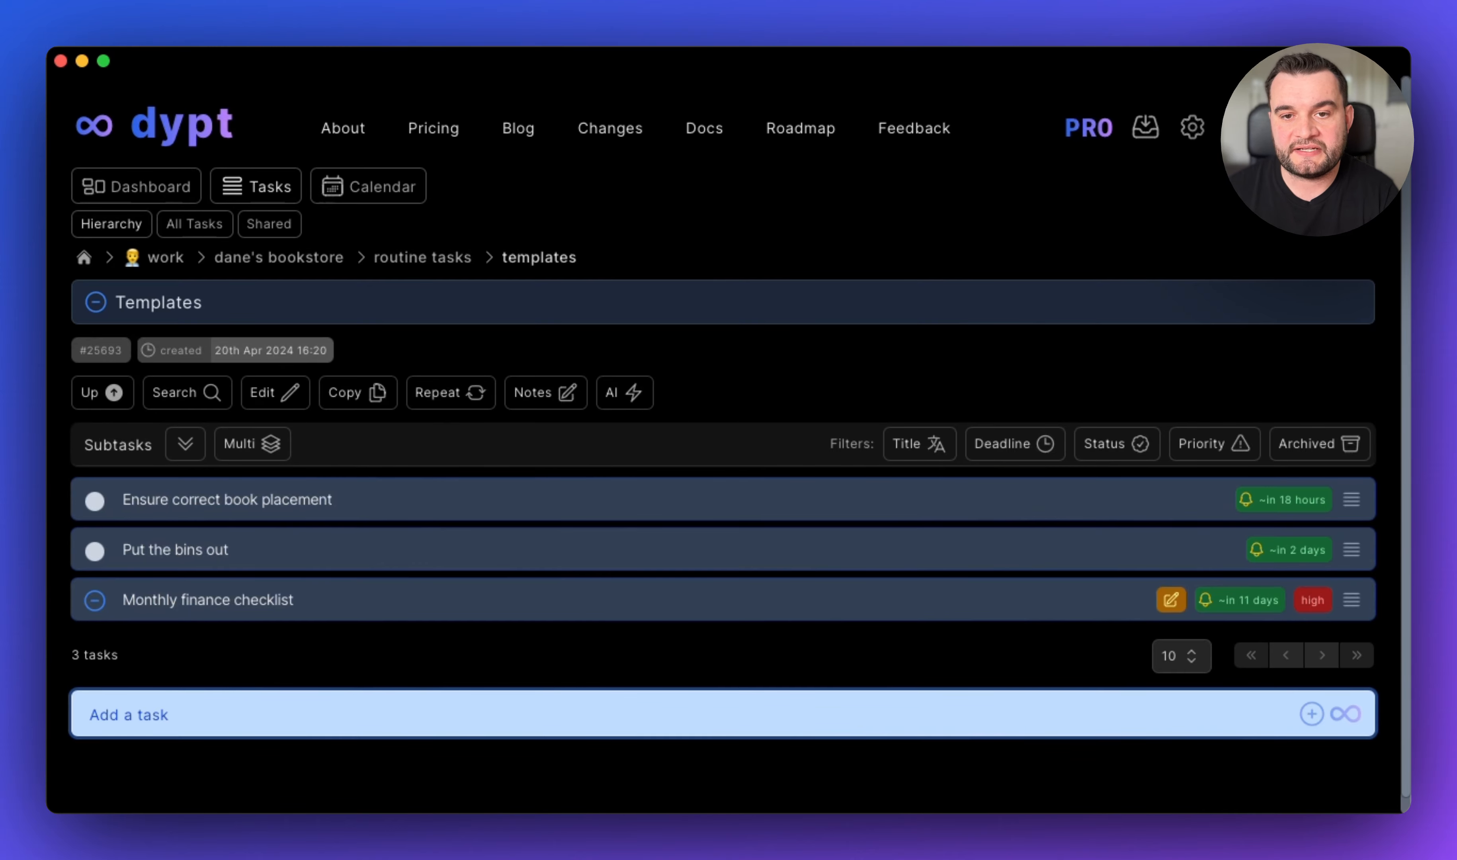
click(329, 500)
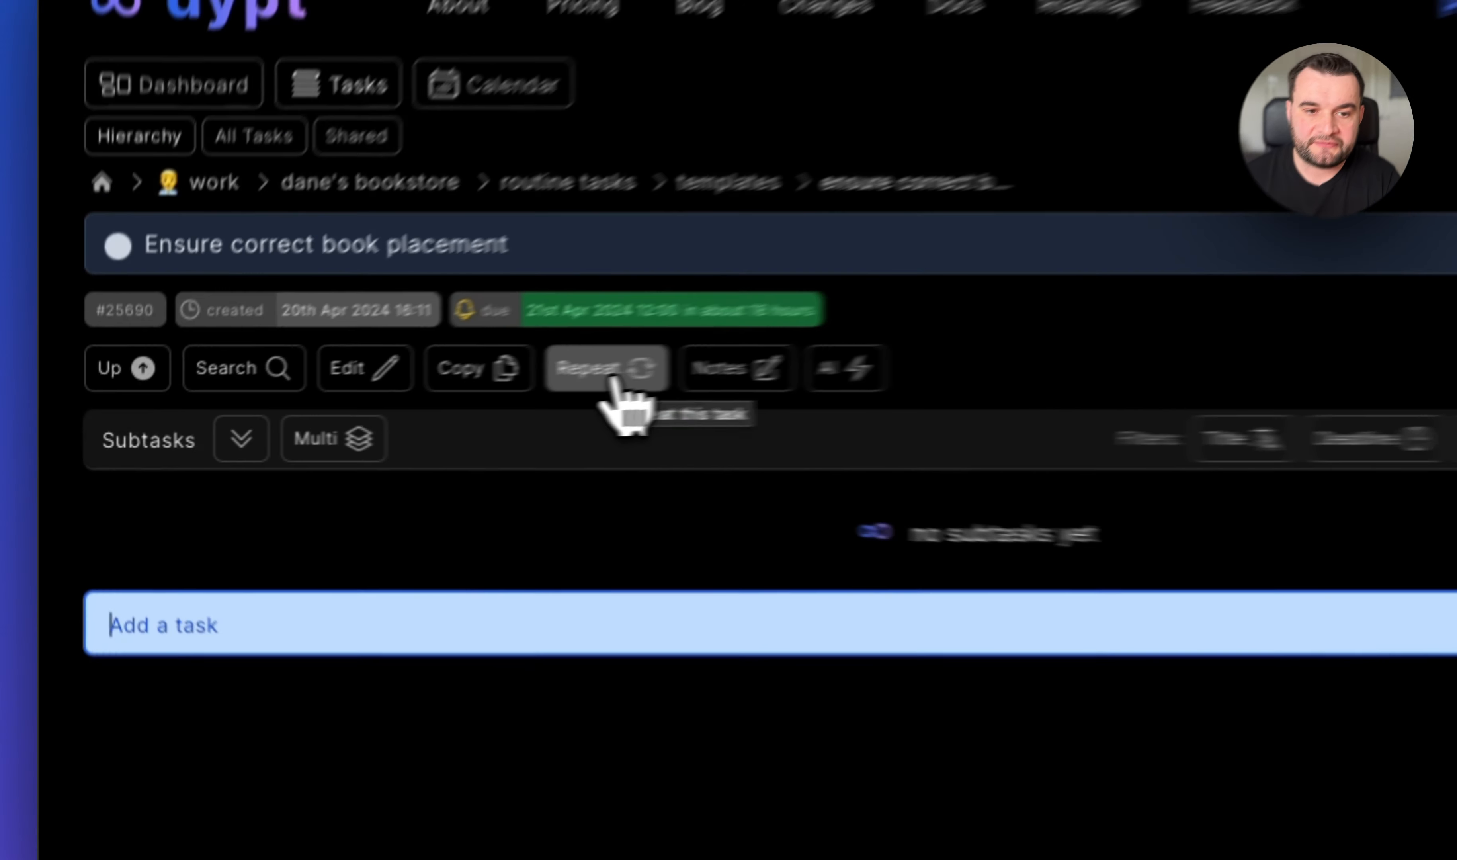
click(872, 342)
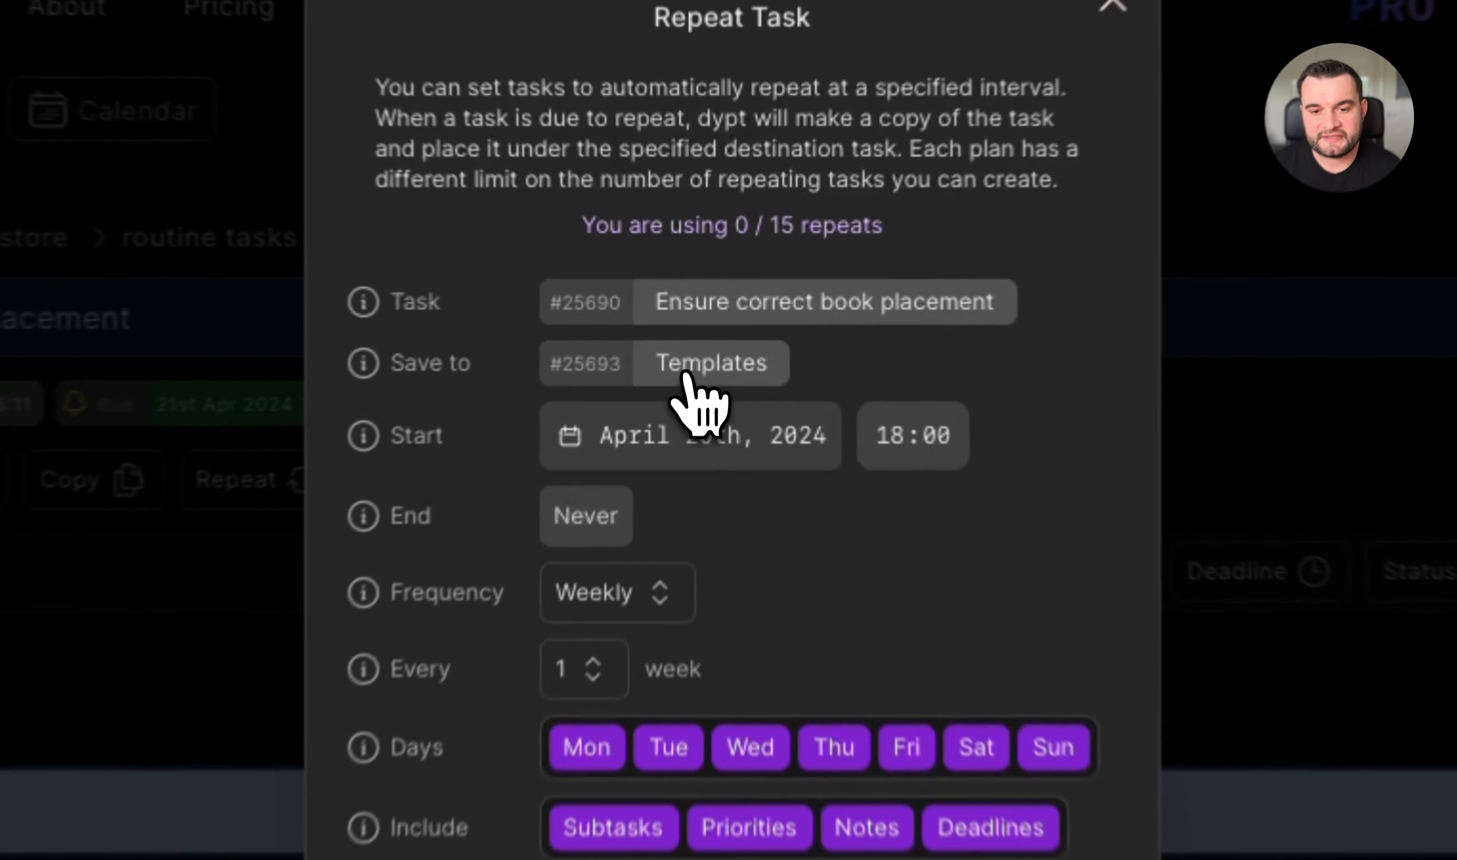
click(687, 375)
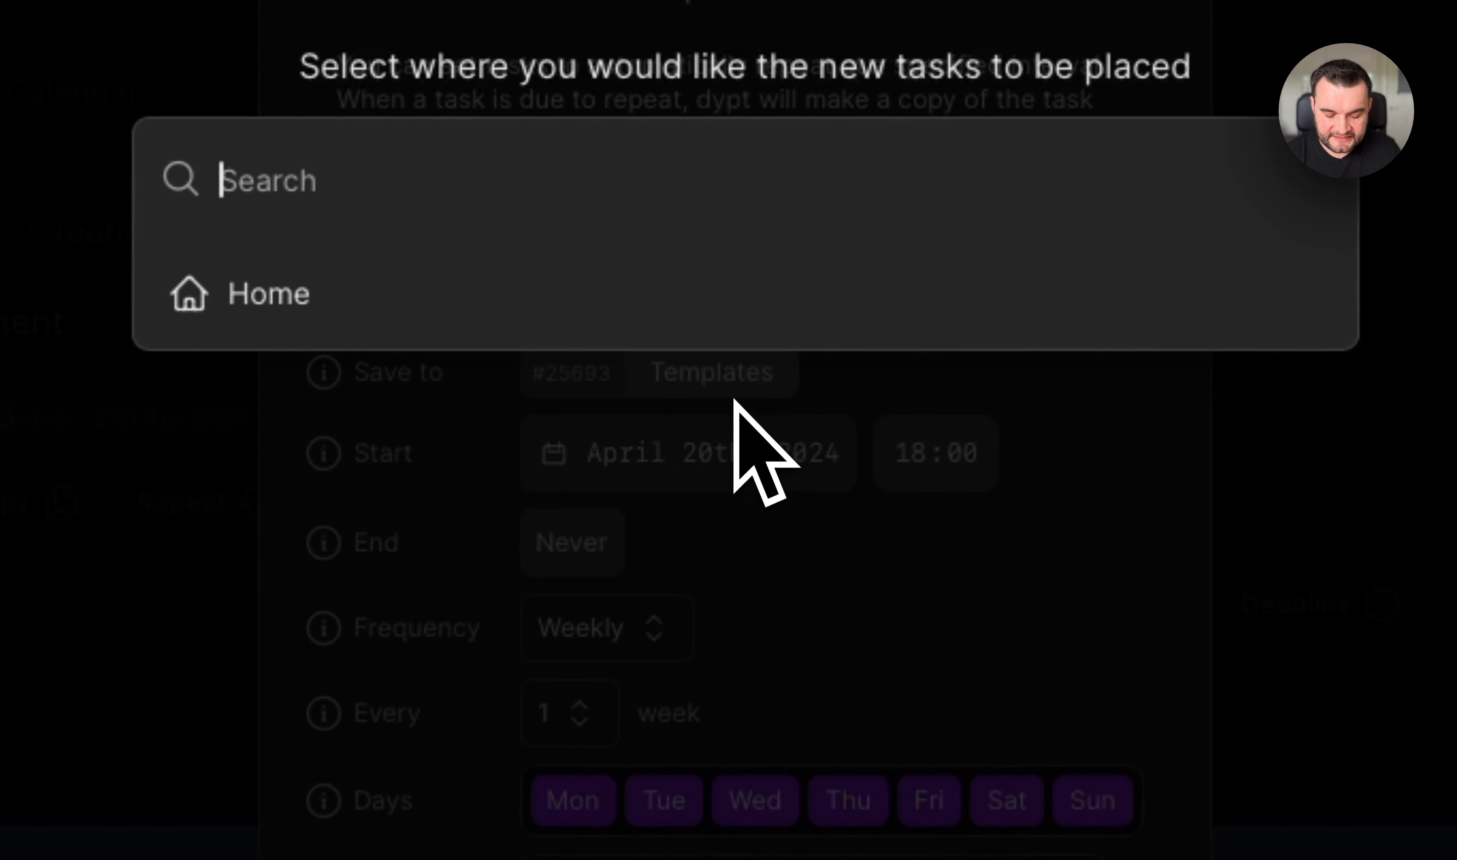
text(routine tasks)
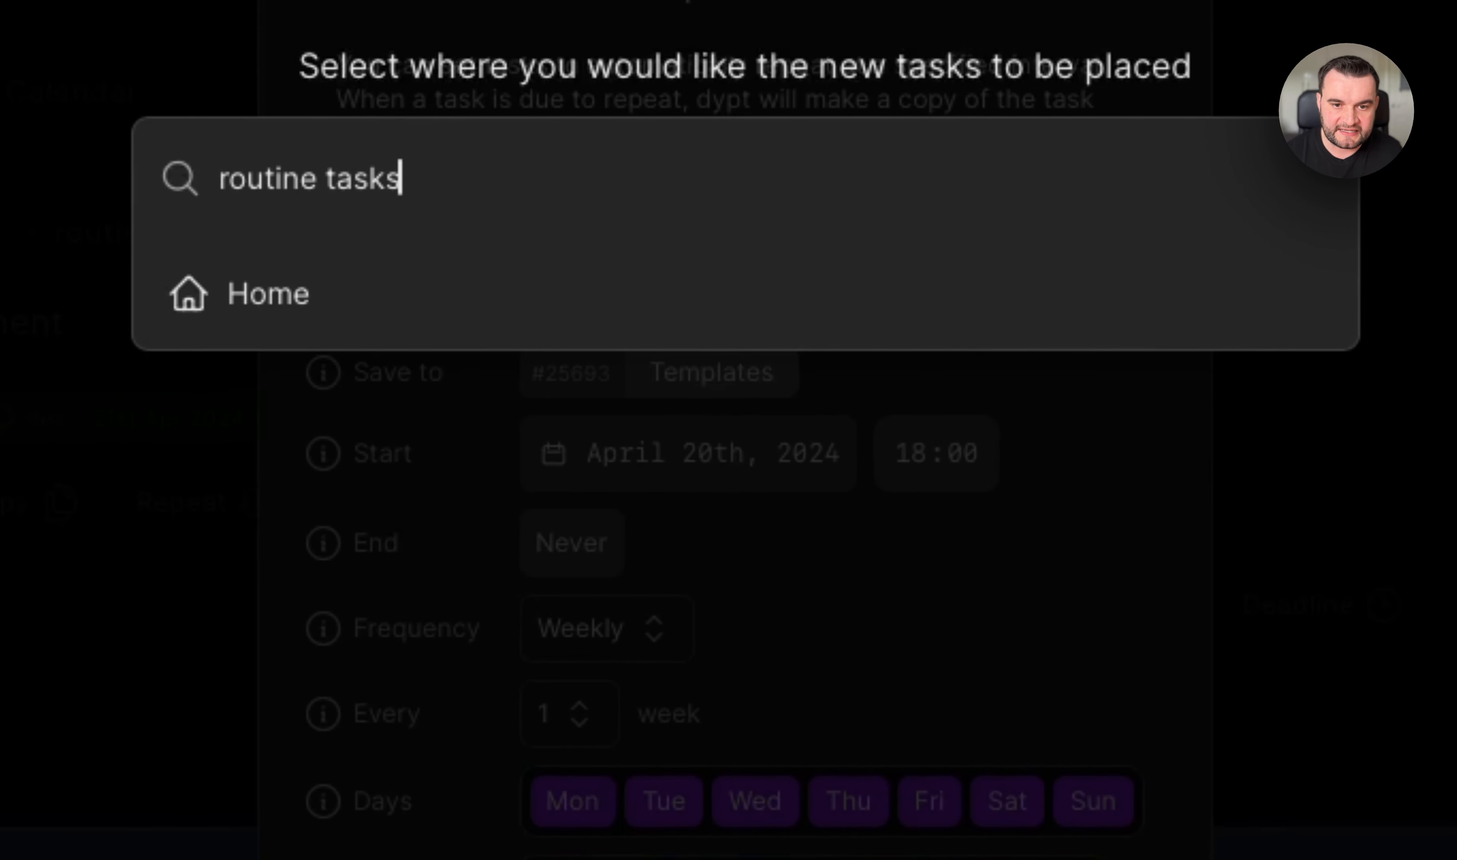
click(653, 460)
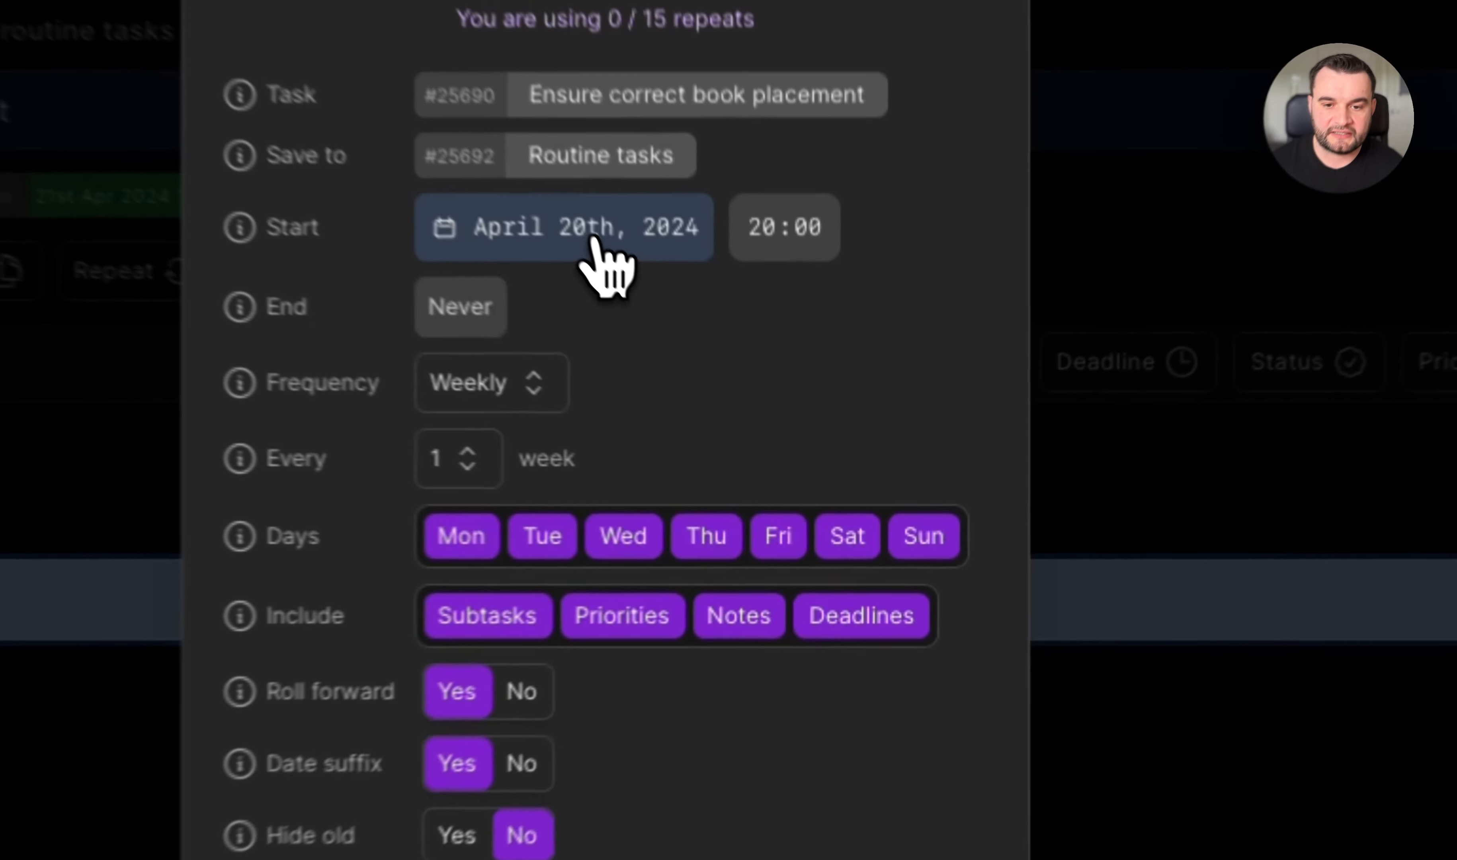
Set the repeat's start to April 21st, 2024 at 09:00
click(725, 373)
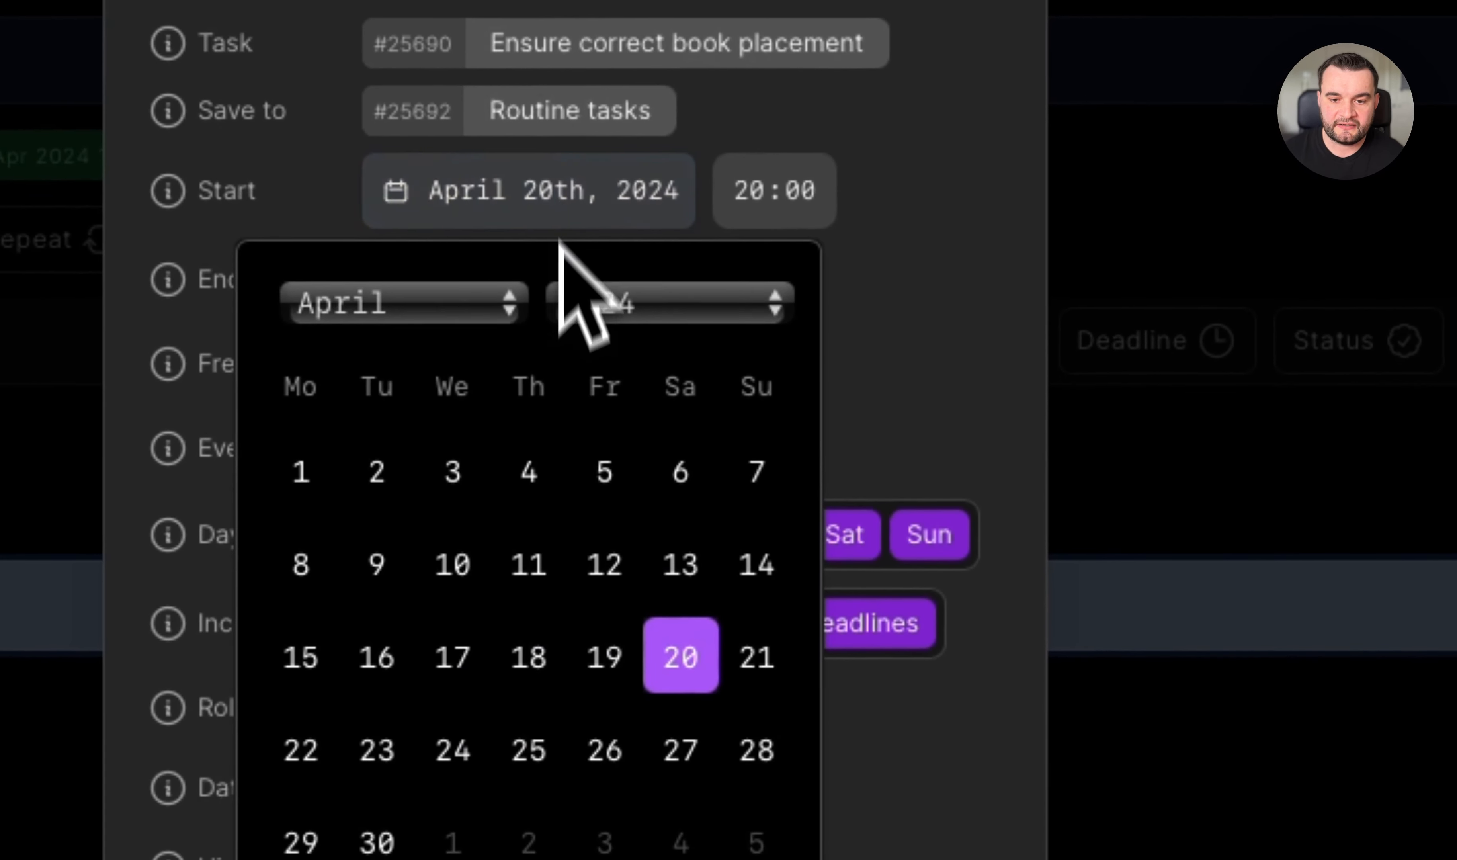
click(755, 657)
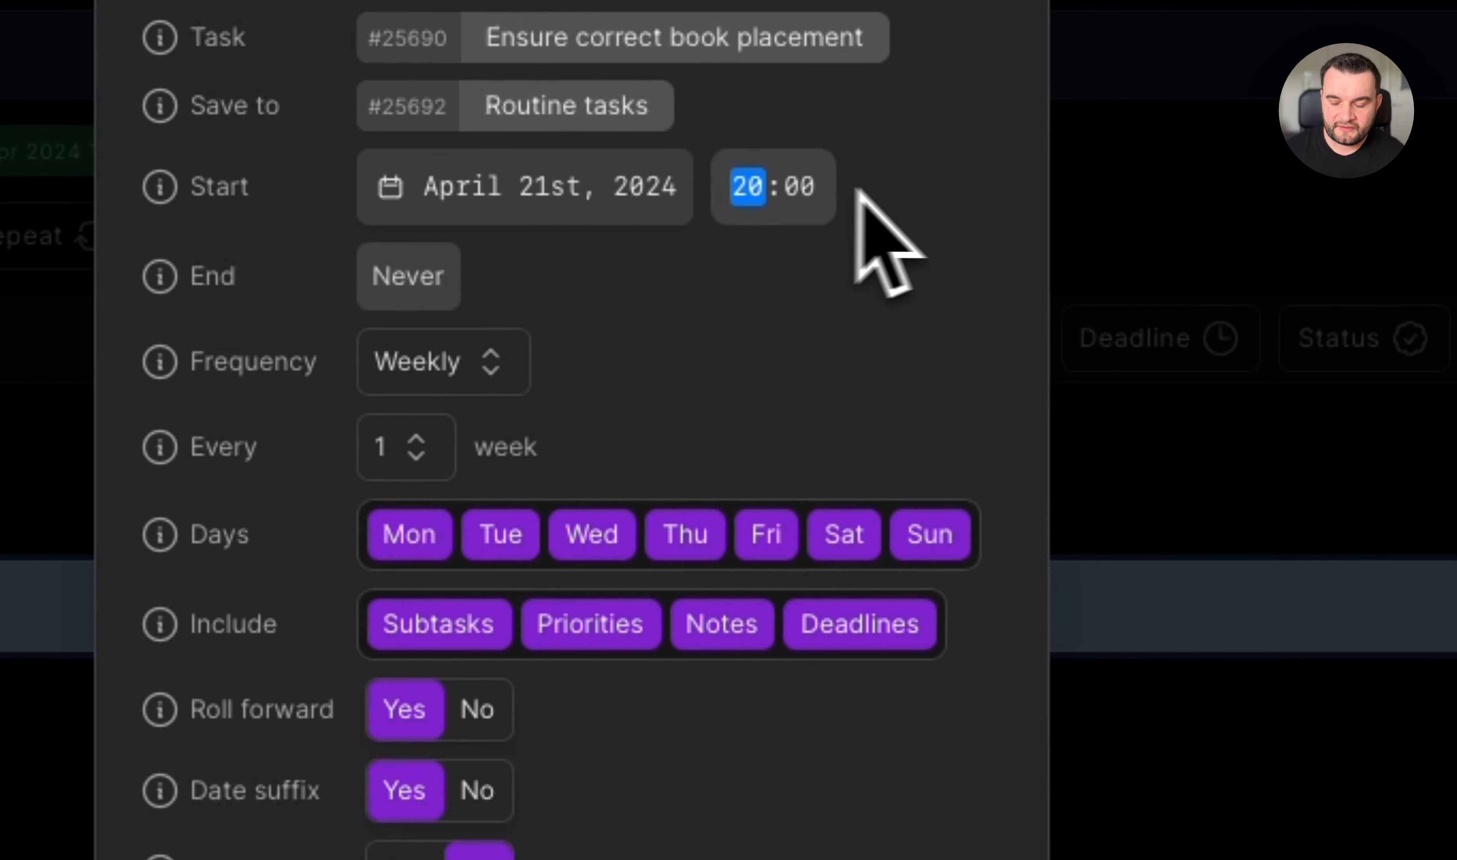
text(09)
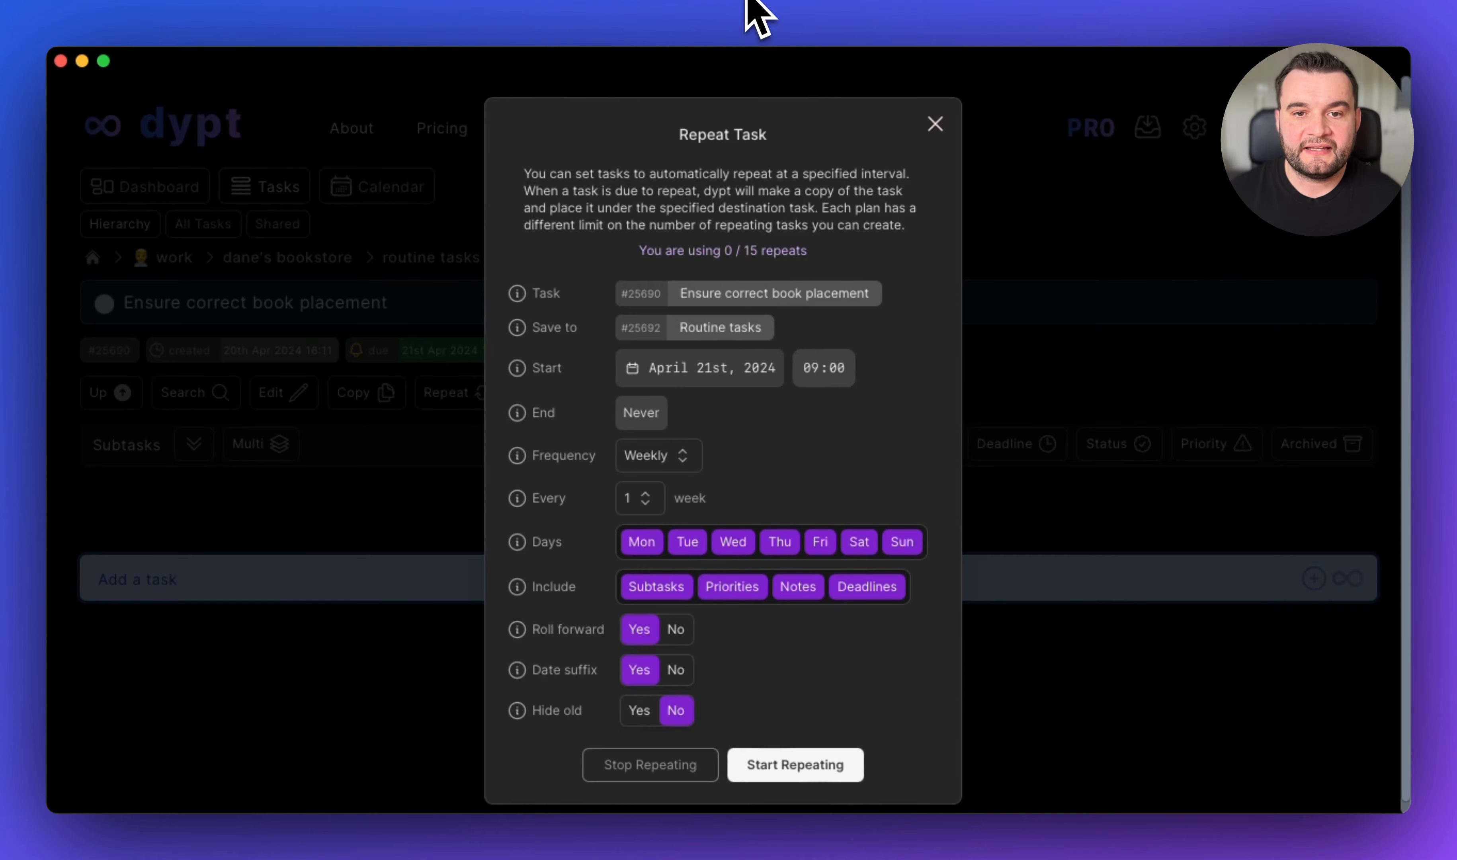
Set the book placement task to repeat daily every 2 days with Hide old enabled, and start repeating it
click(676, 461)
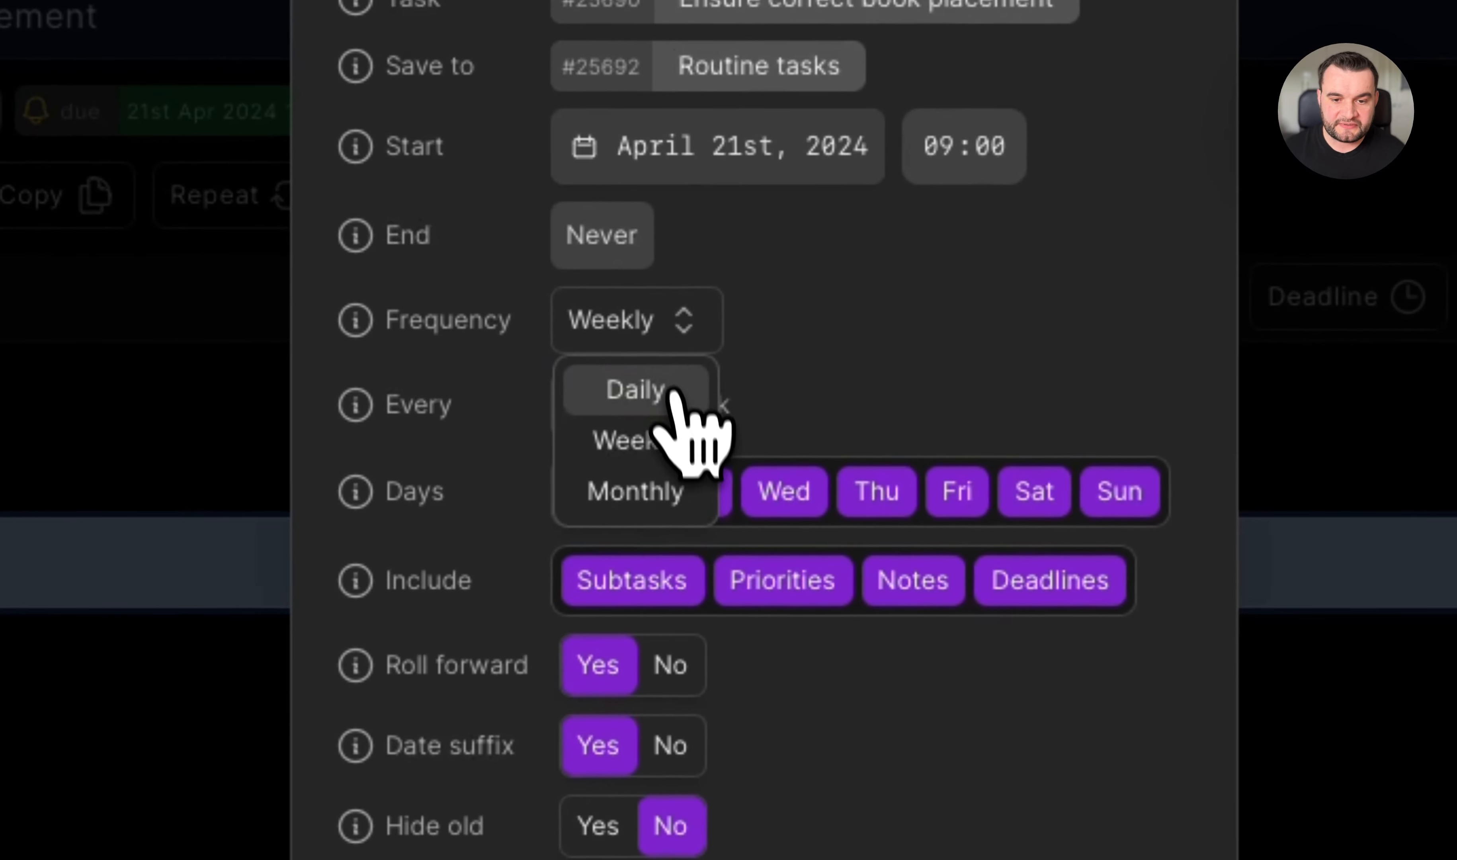
click(673, 493)
click(661, 414)
click(596, 521)
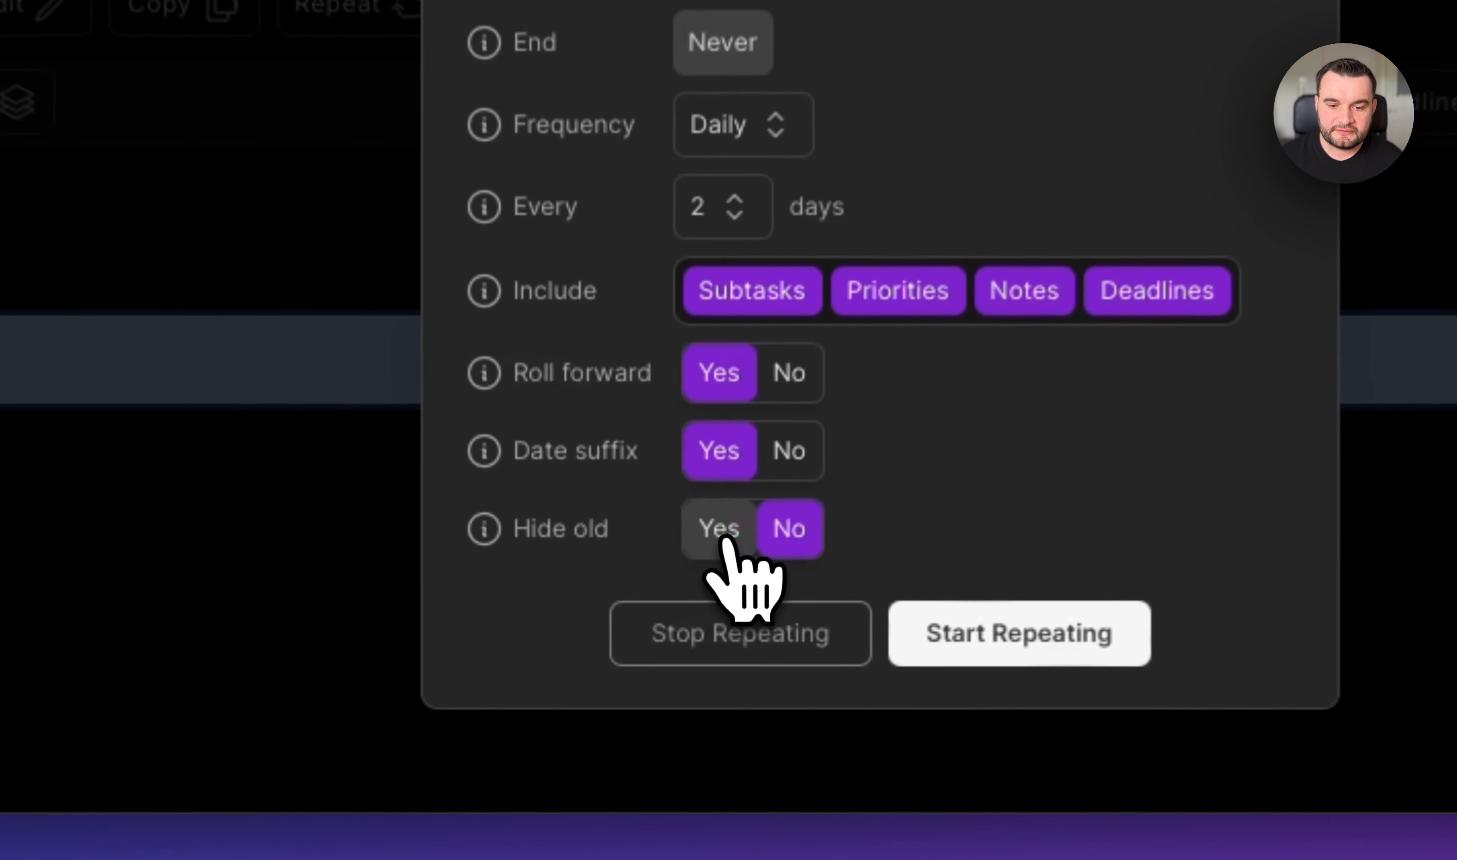
click(644, 666)
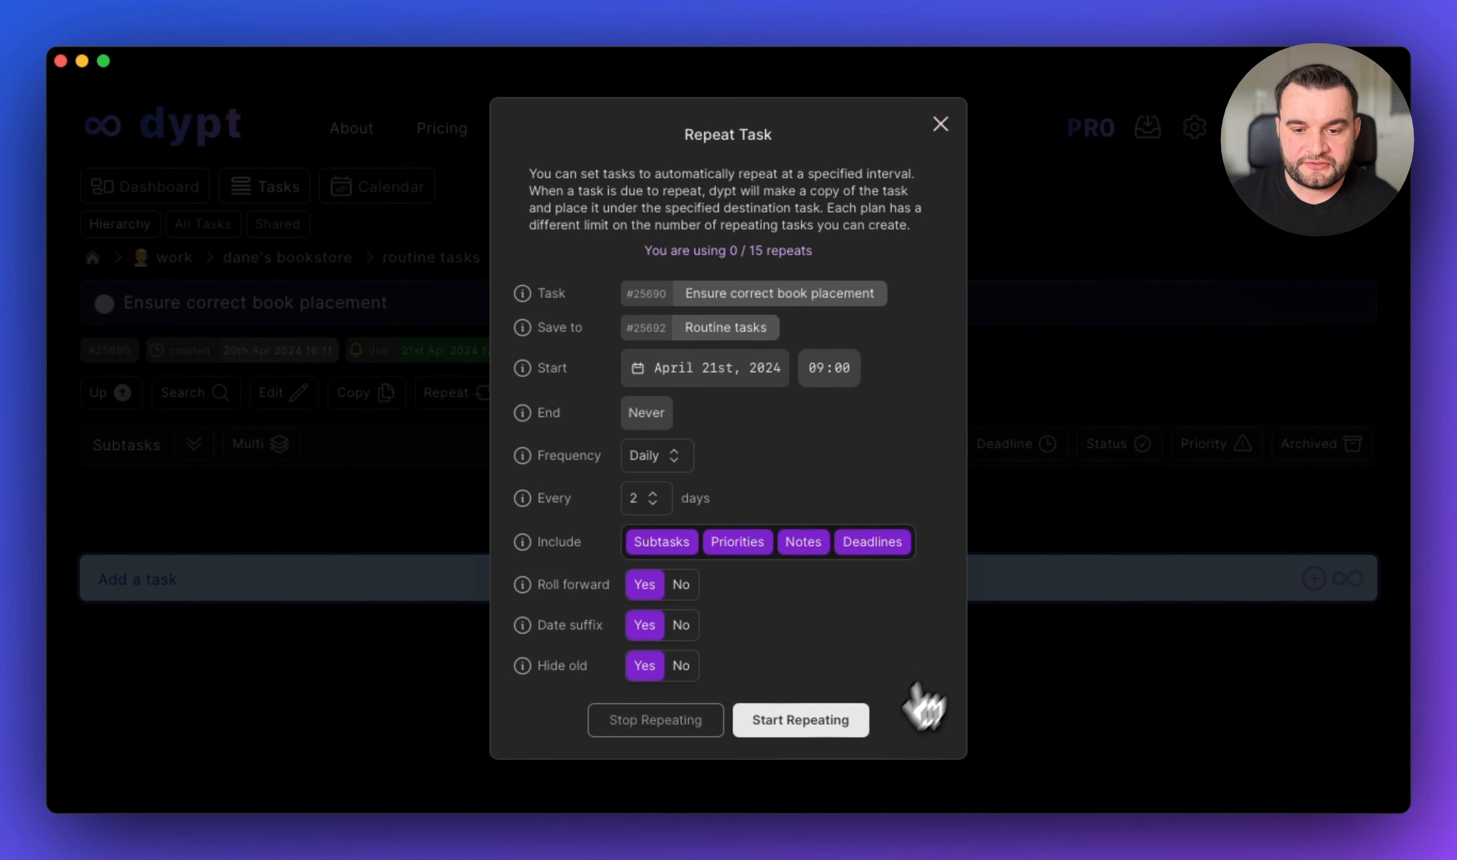
click(825, 730)
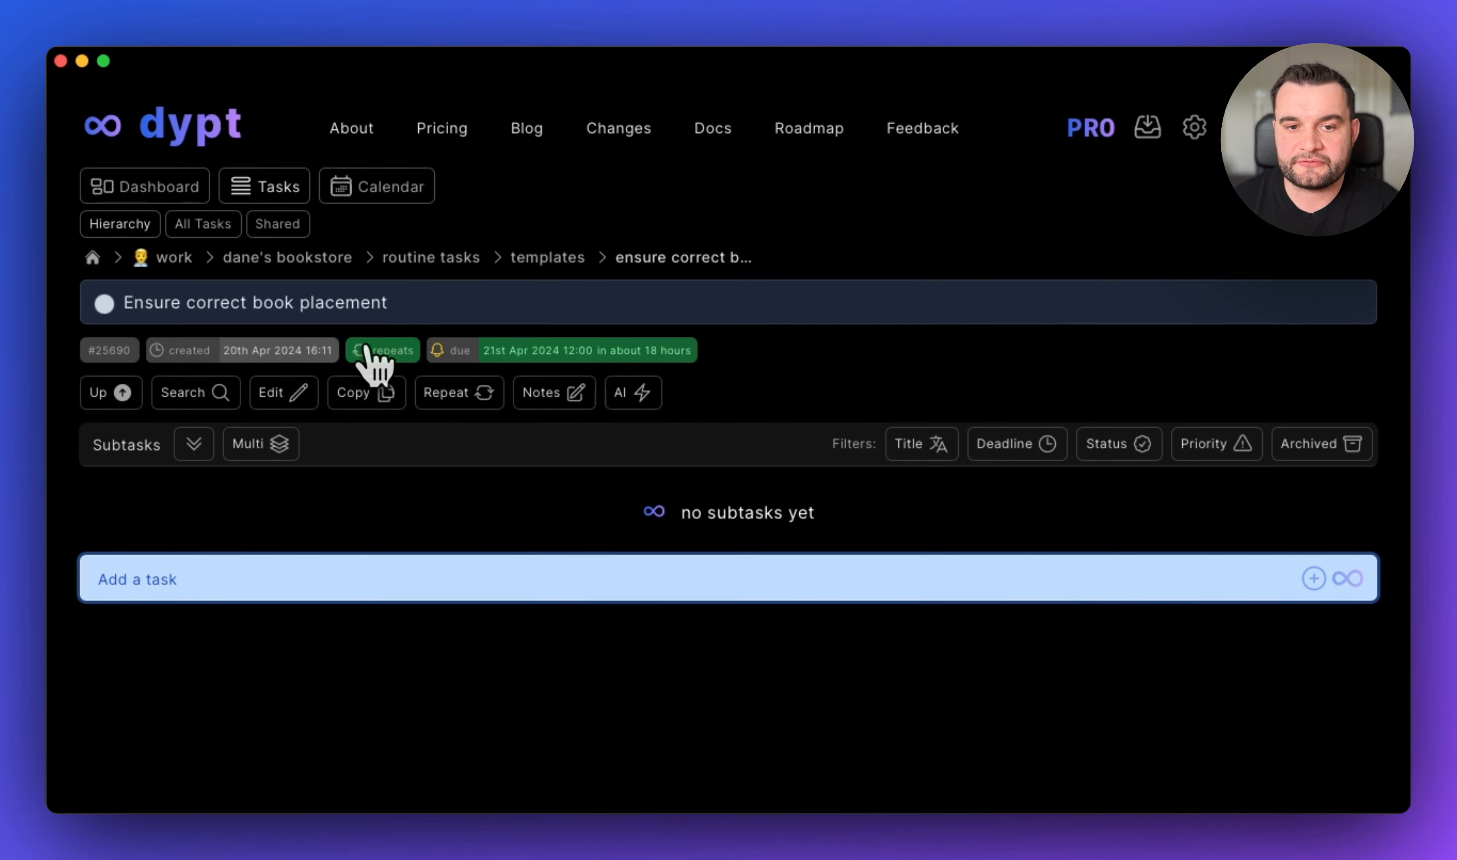
Review the saved repeat settings of the book placement task, close them and go back through Routine tasks to Templates
click(366, 361)
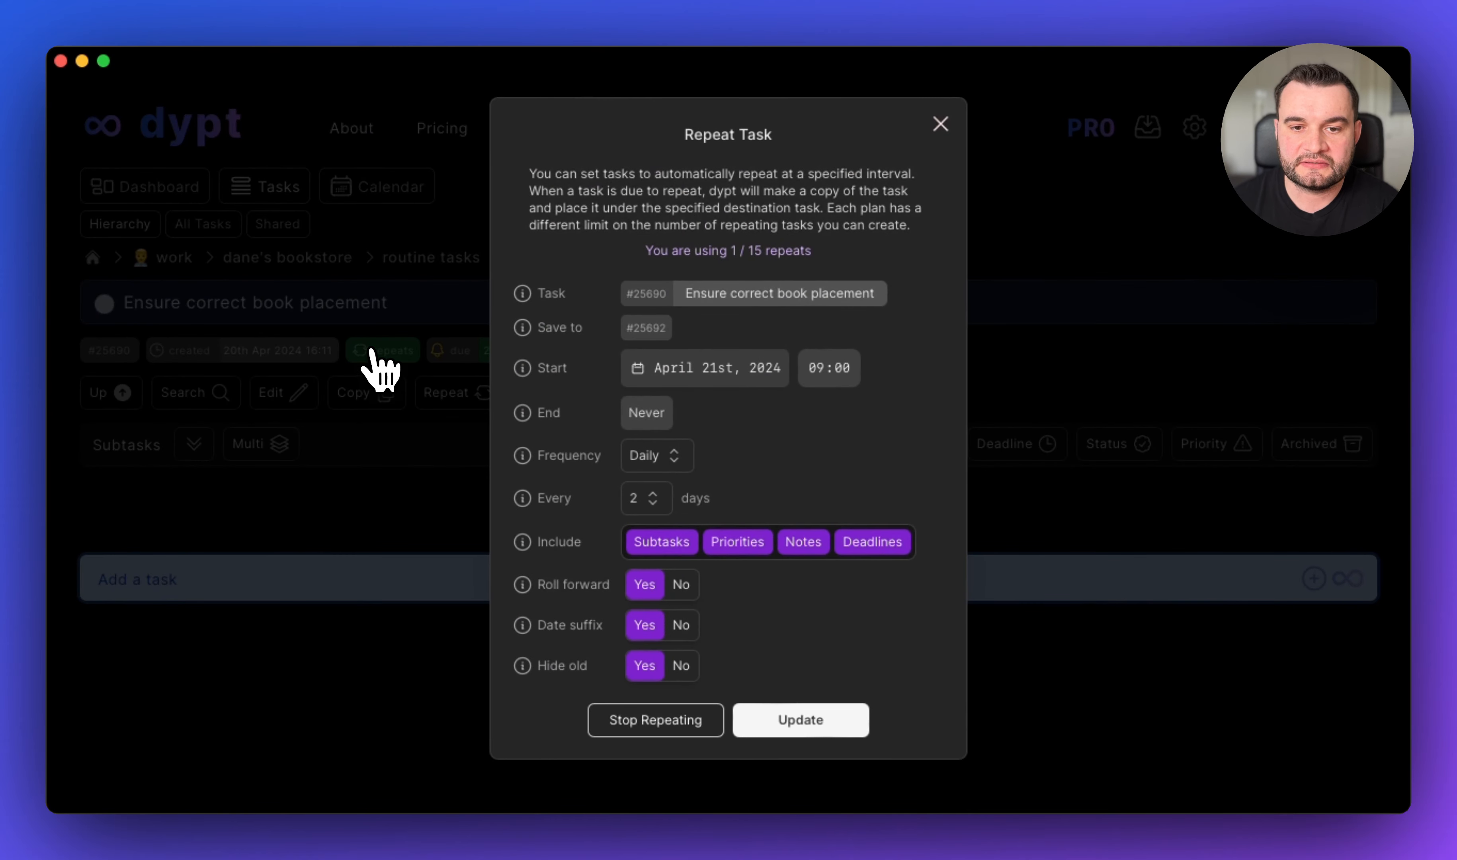
click(949, 125)
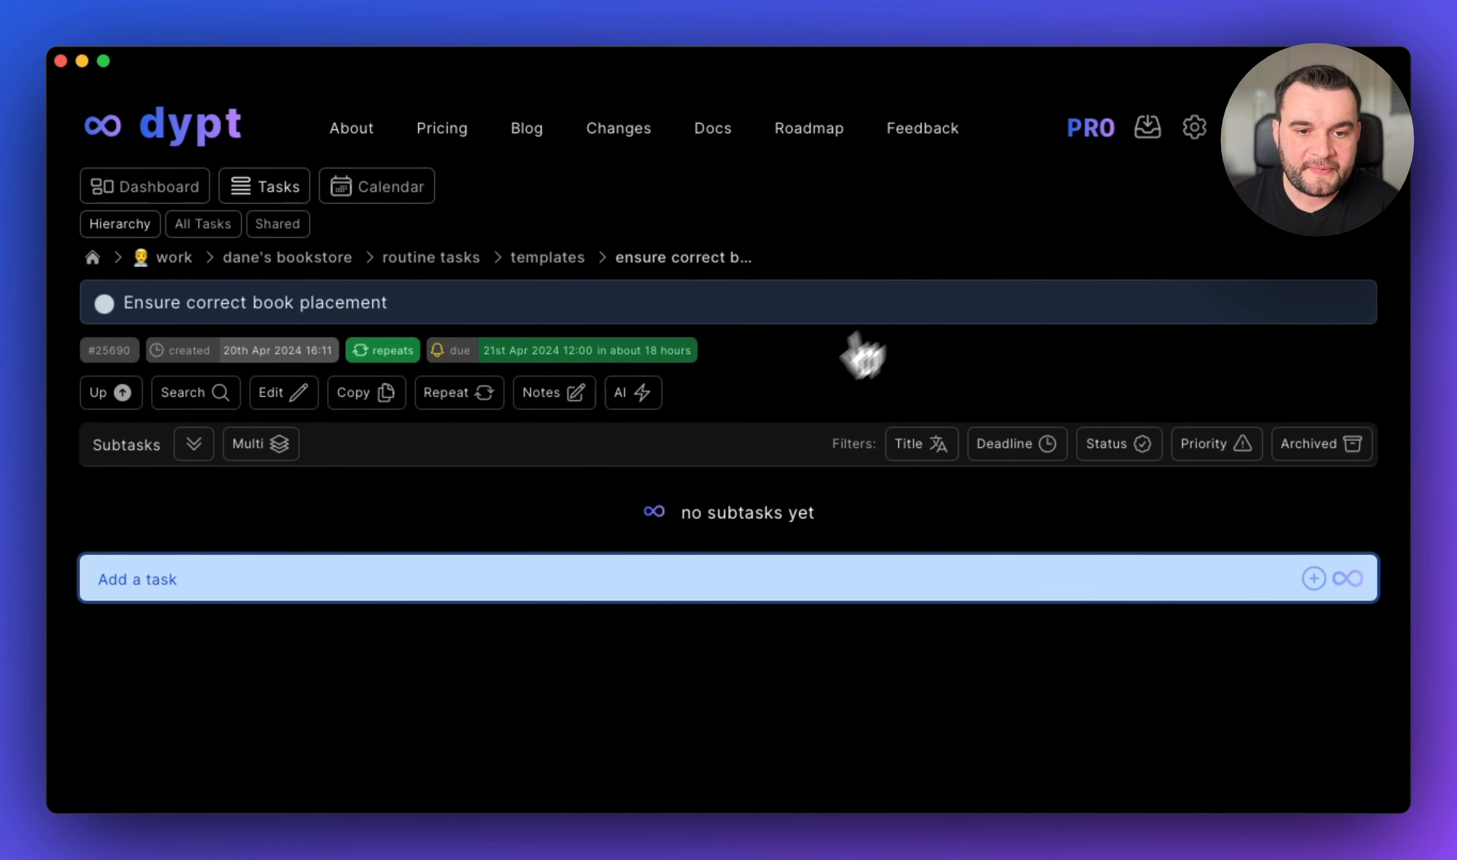
click(444, 260)
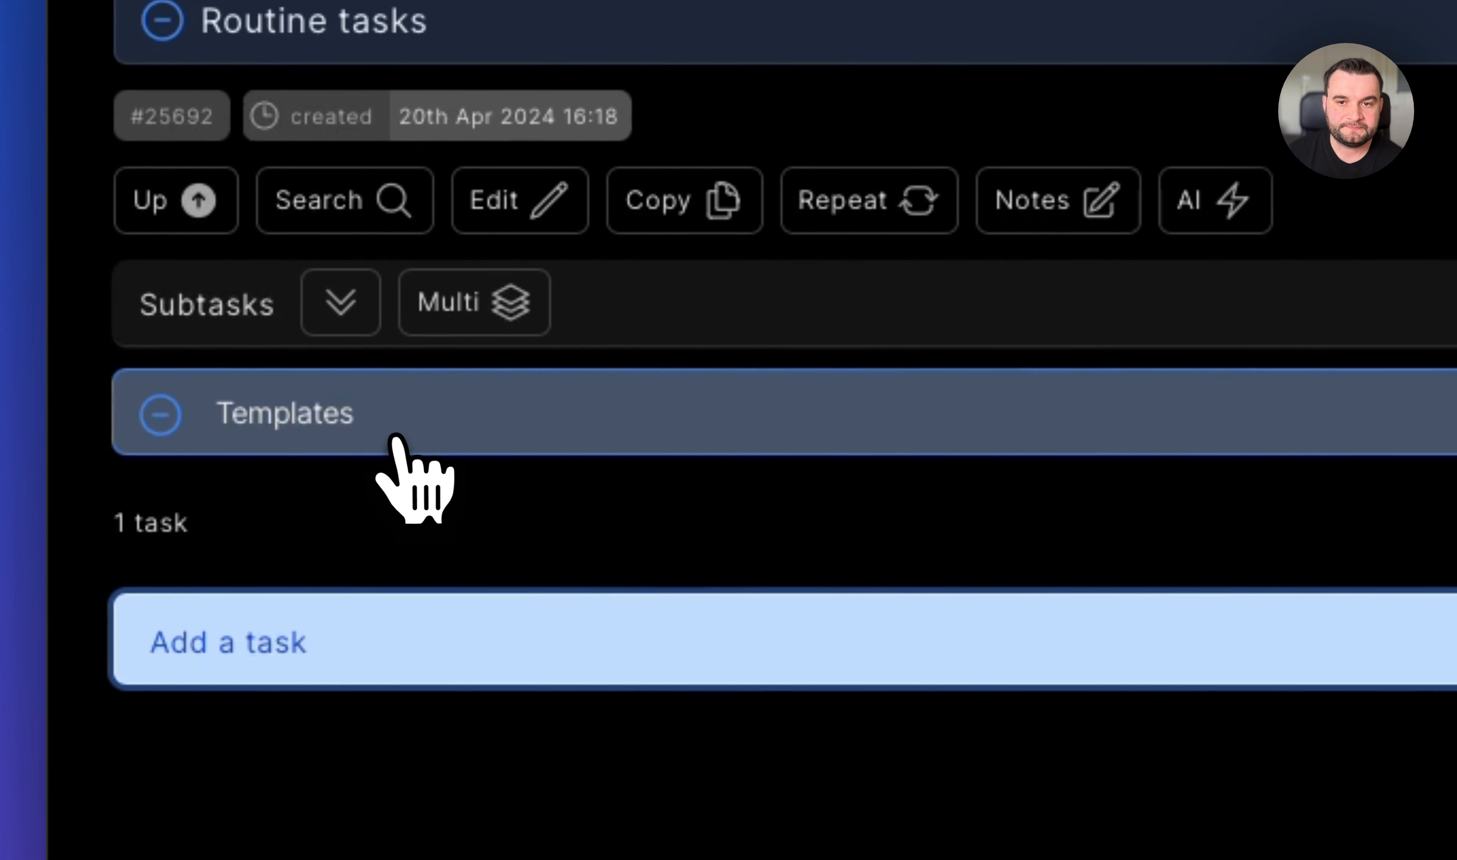
click(394, 440)
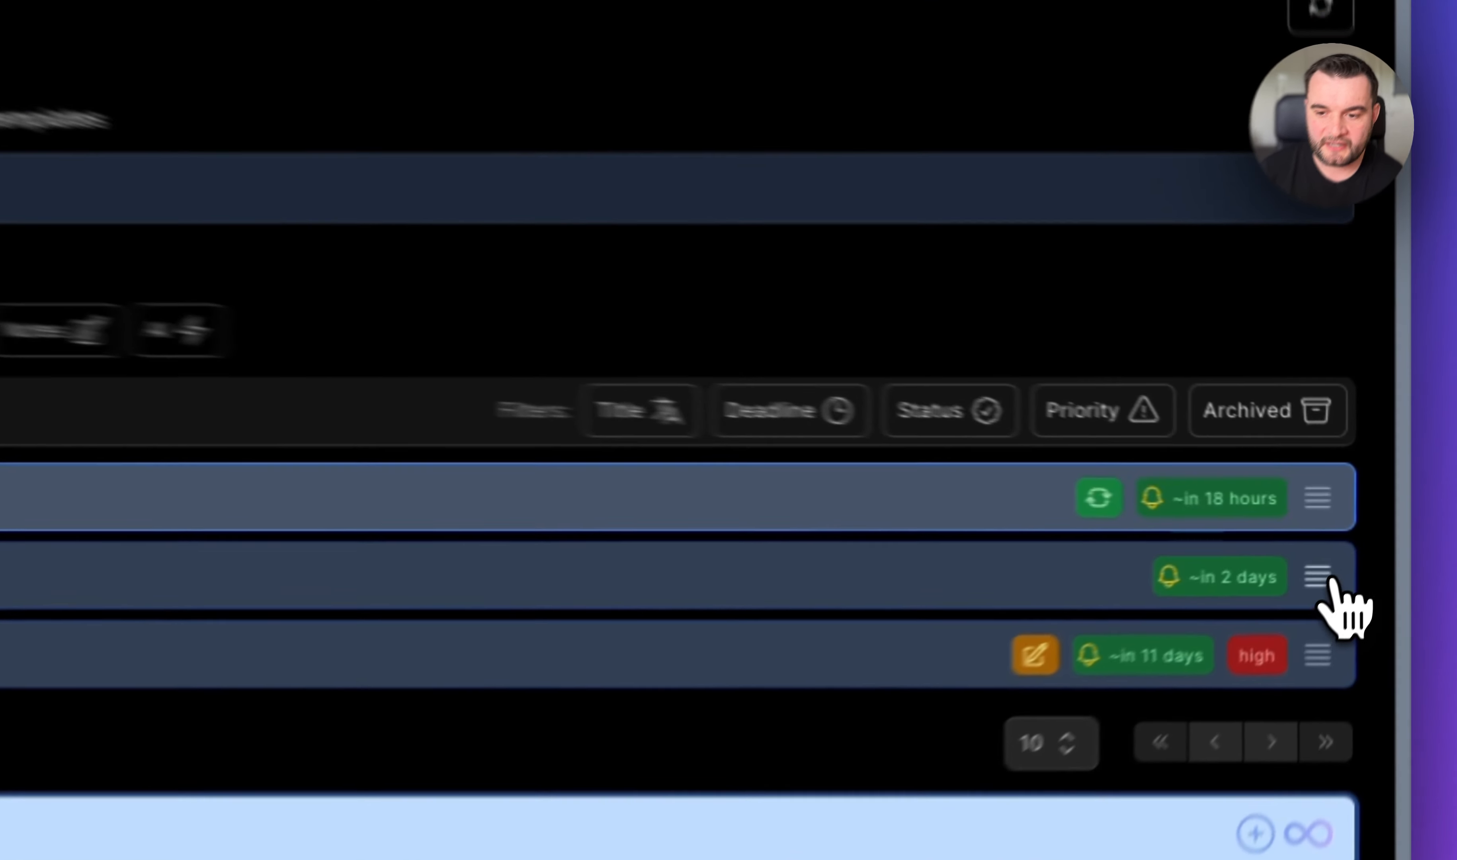
Open the repeat settings of "Put the bins out" and choose Routine tasks as the destination for new copies
click(1351, 549)
click(1299, 282)
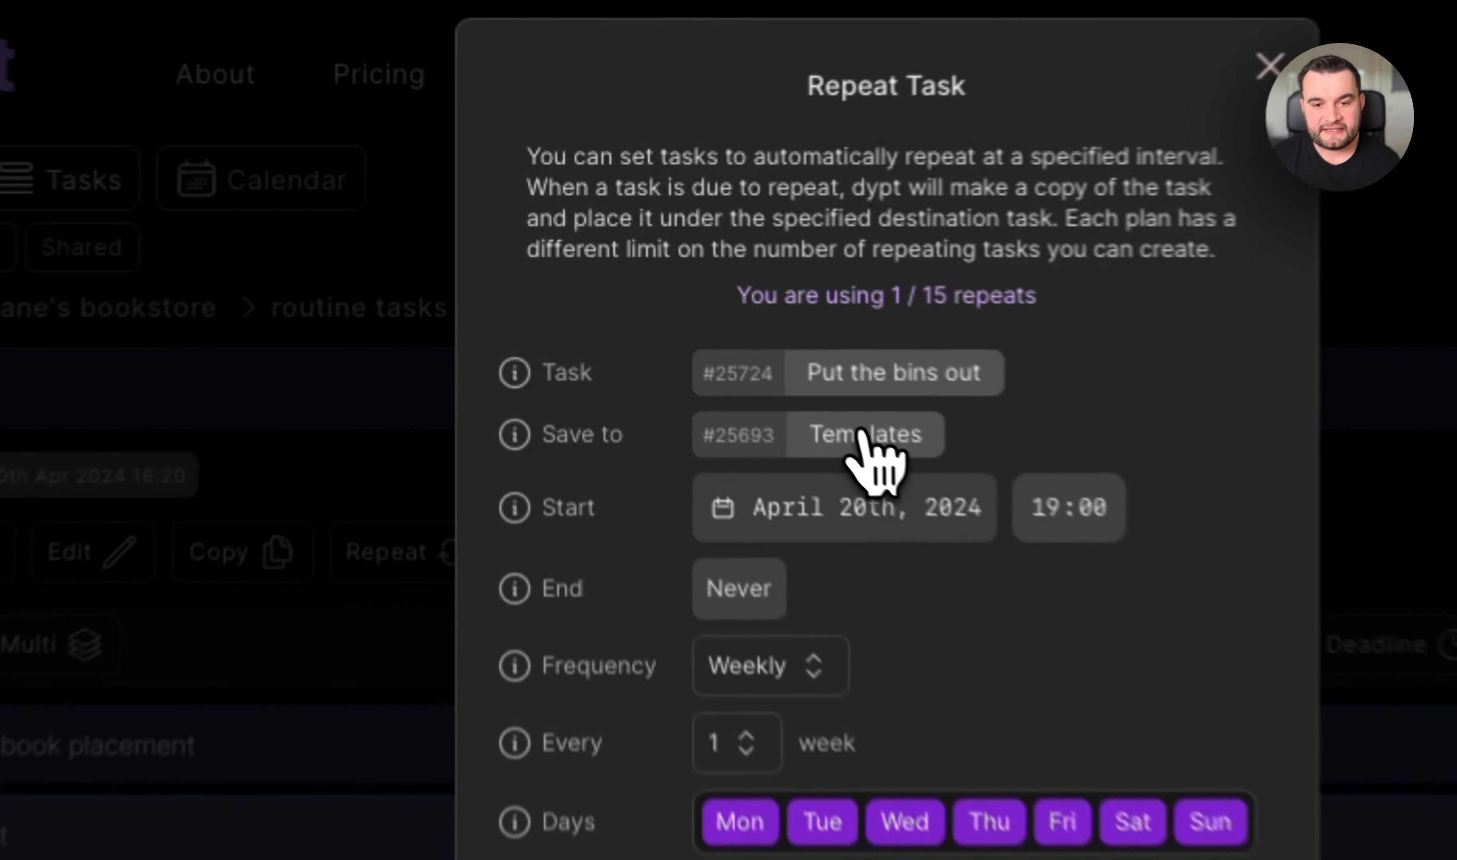
click(714, 329)
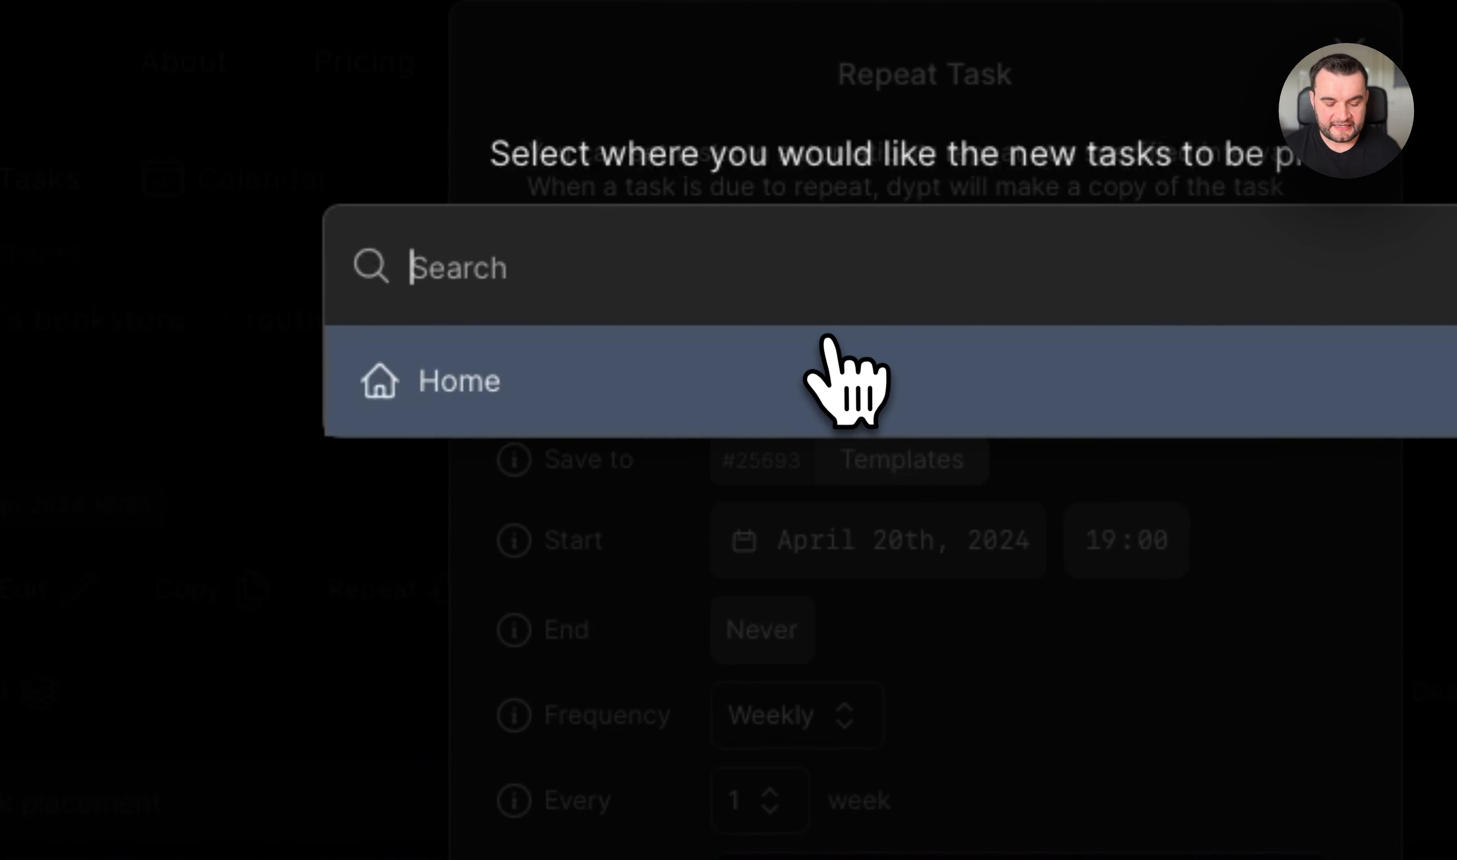
text(routine tasks)
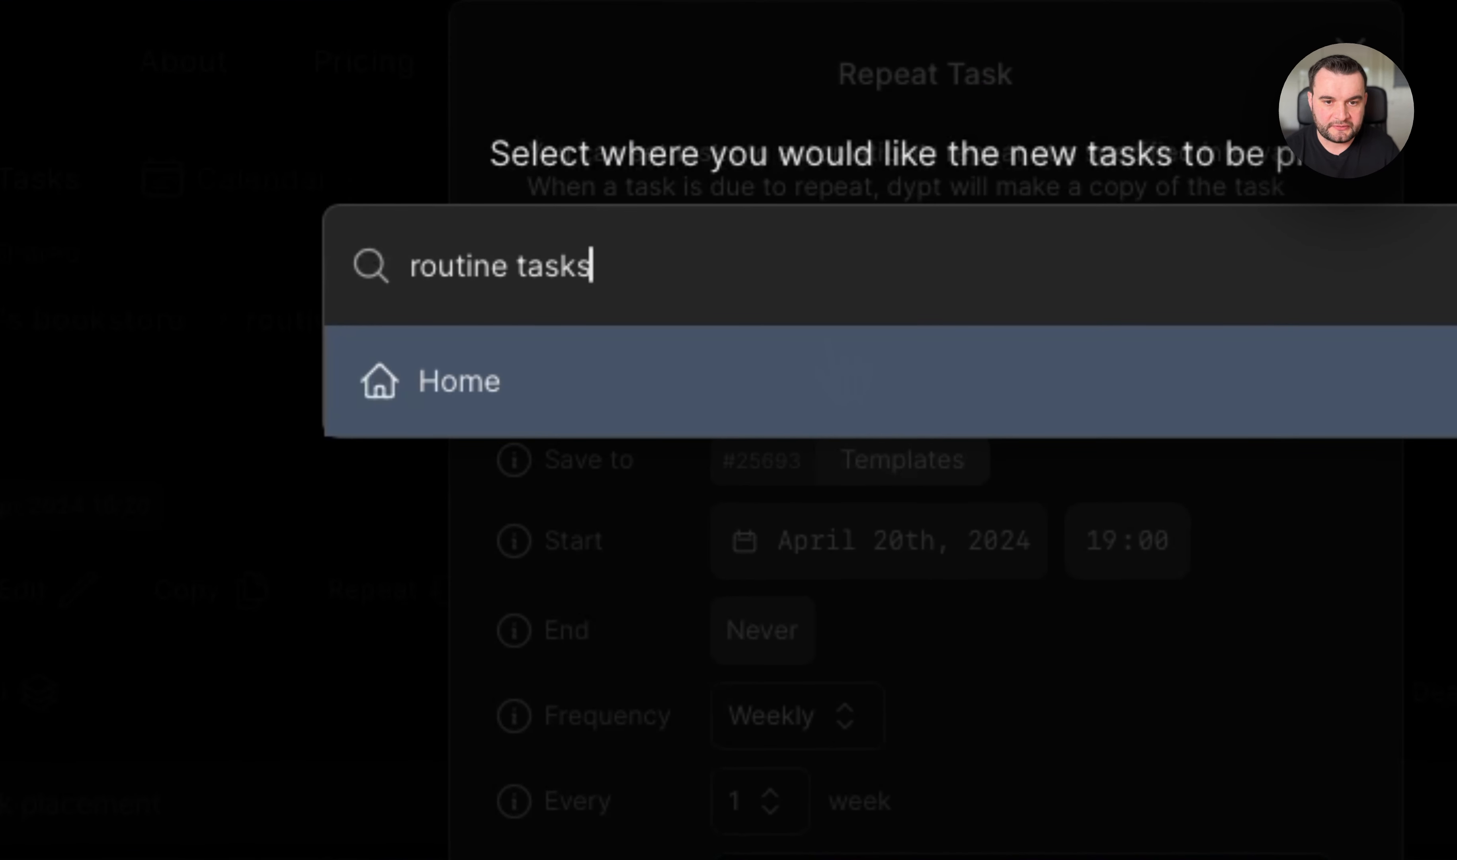
click(561, 496)
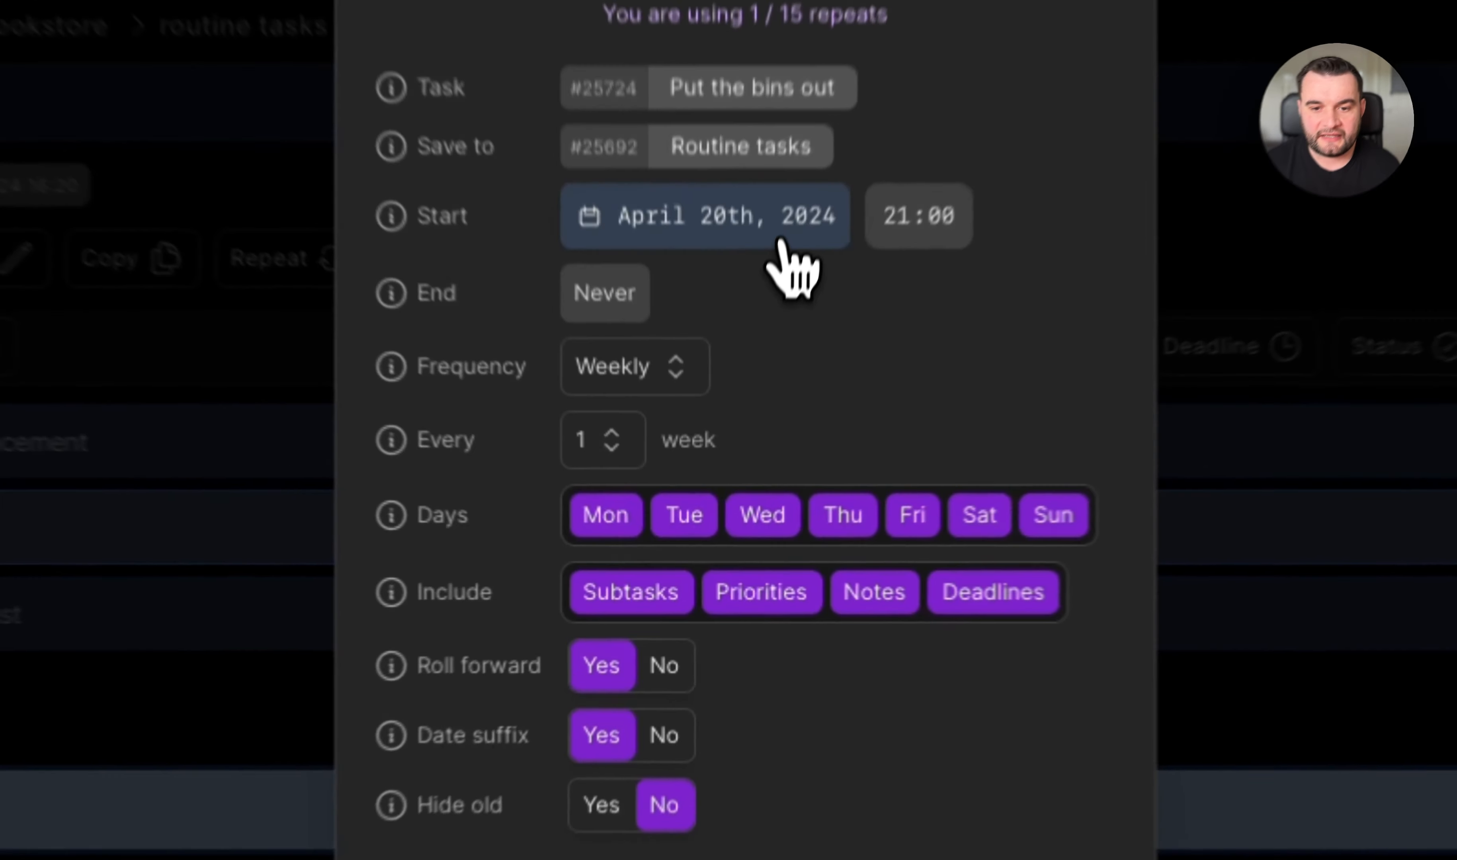
Set the start of the "Put the bins out" repeat to April 22nd, 2024 at 09:00
click(744, 375)
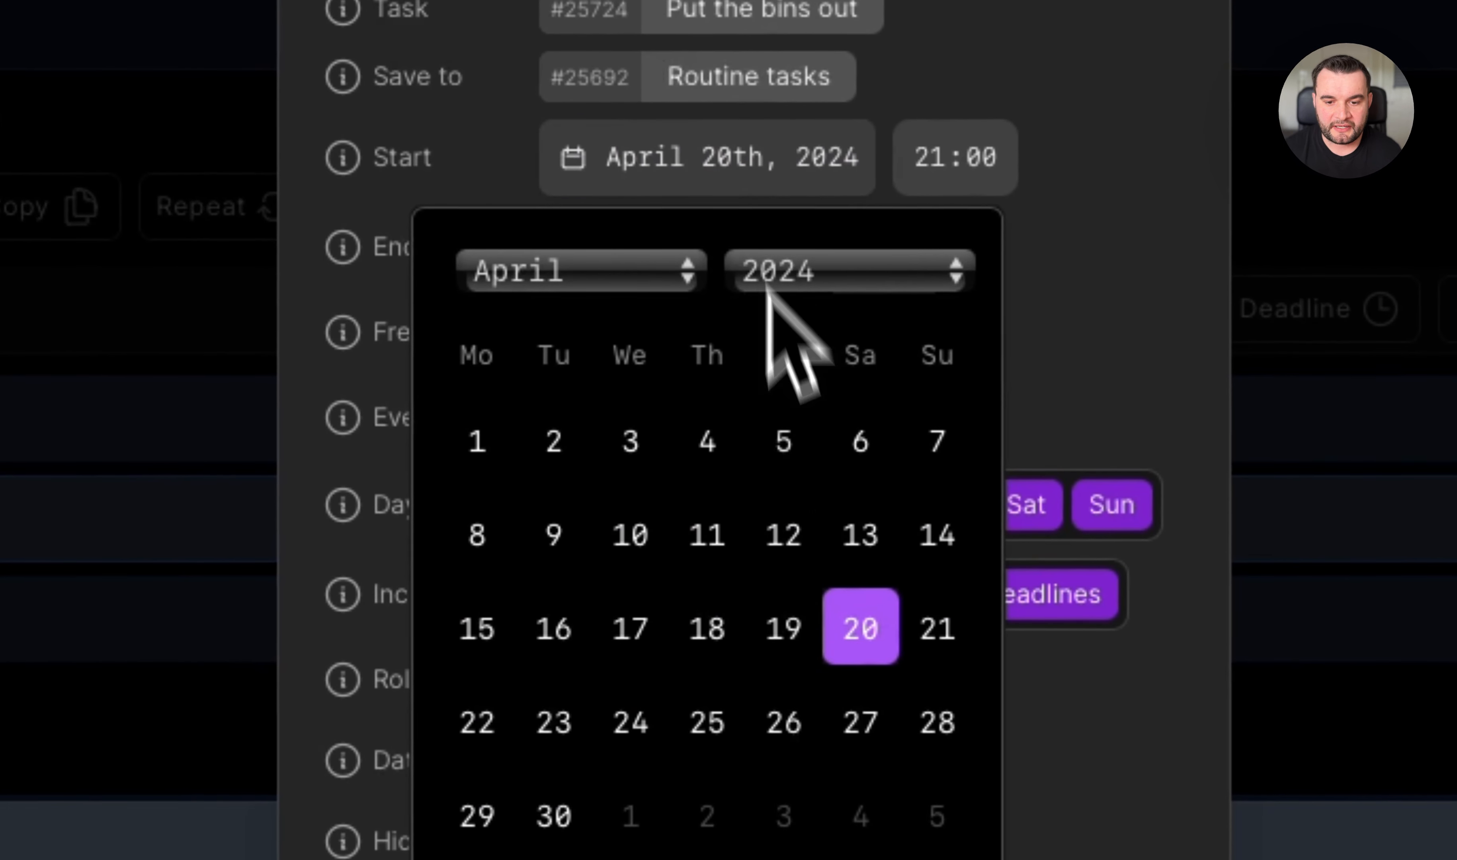
click(479, 720)
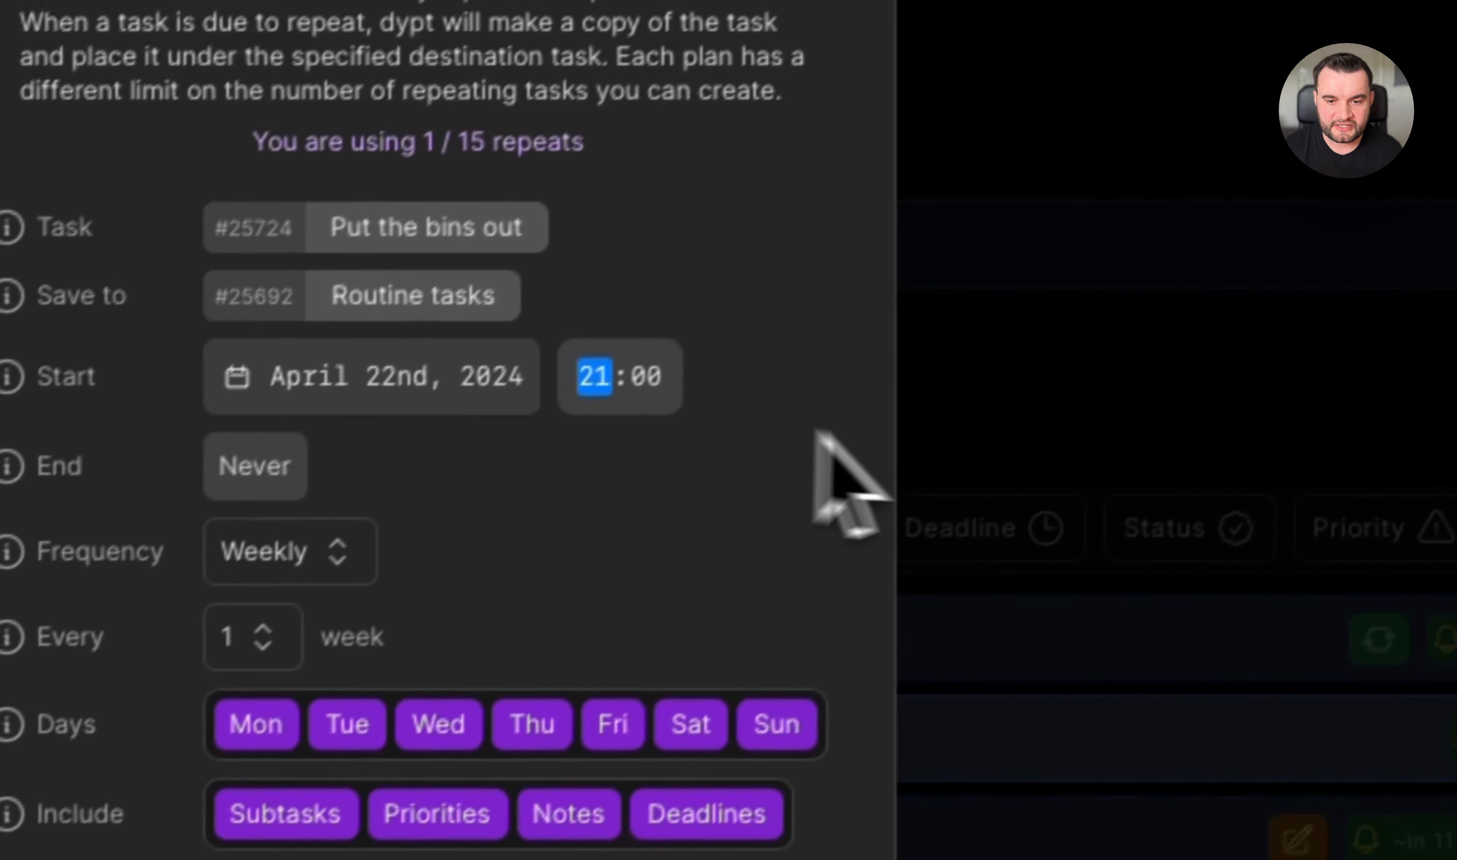
text(09)
Limit the weekly "Put the bins out" repeat to Monday only, enable Hide old, and start repeating the task
click(788, 540)
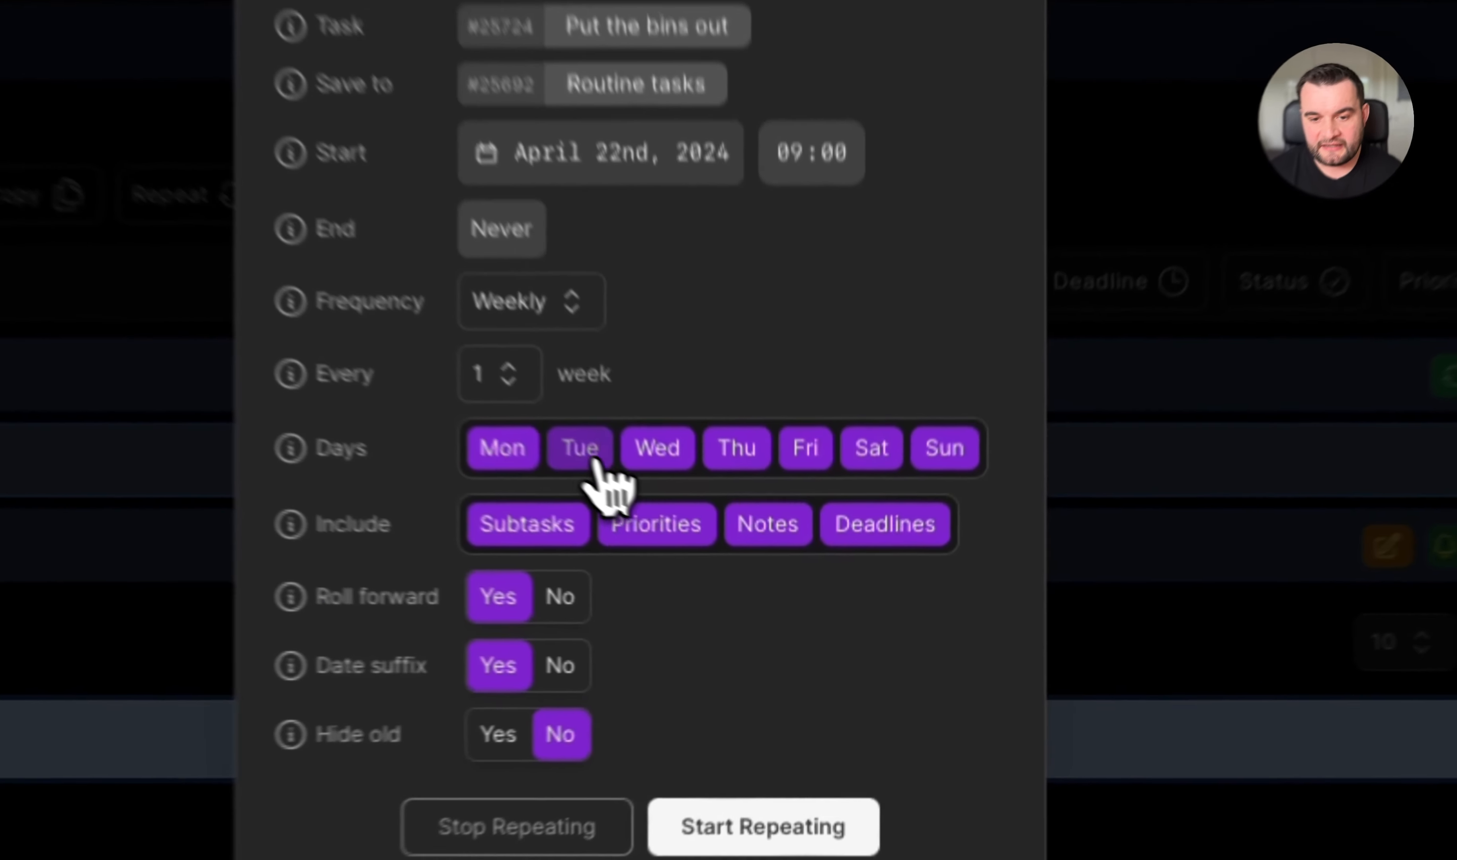
click(590, 455)
click(657, 448)
click(736, 448)
click(805, 448)
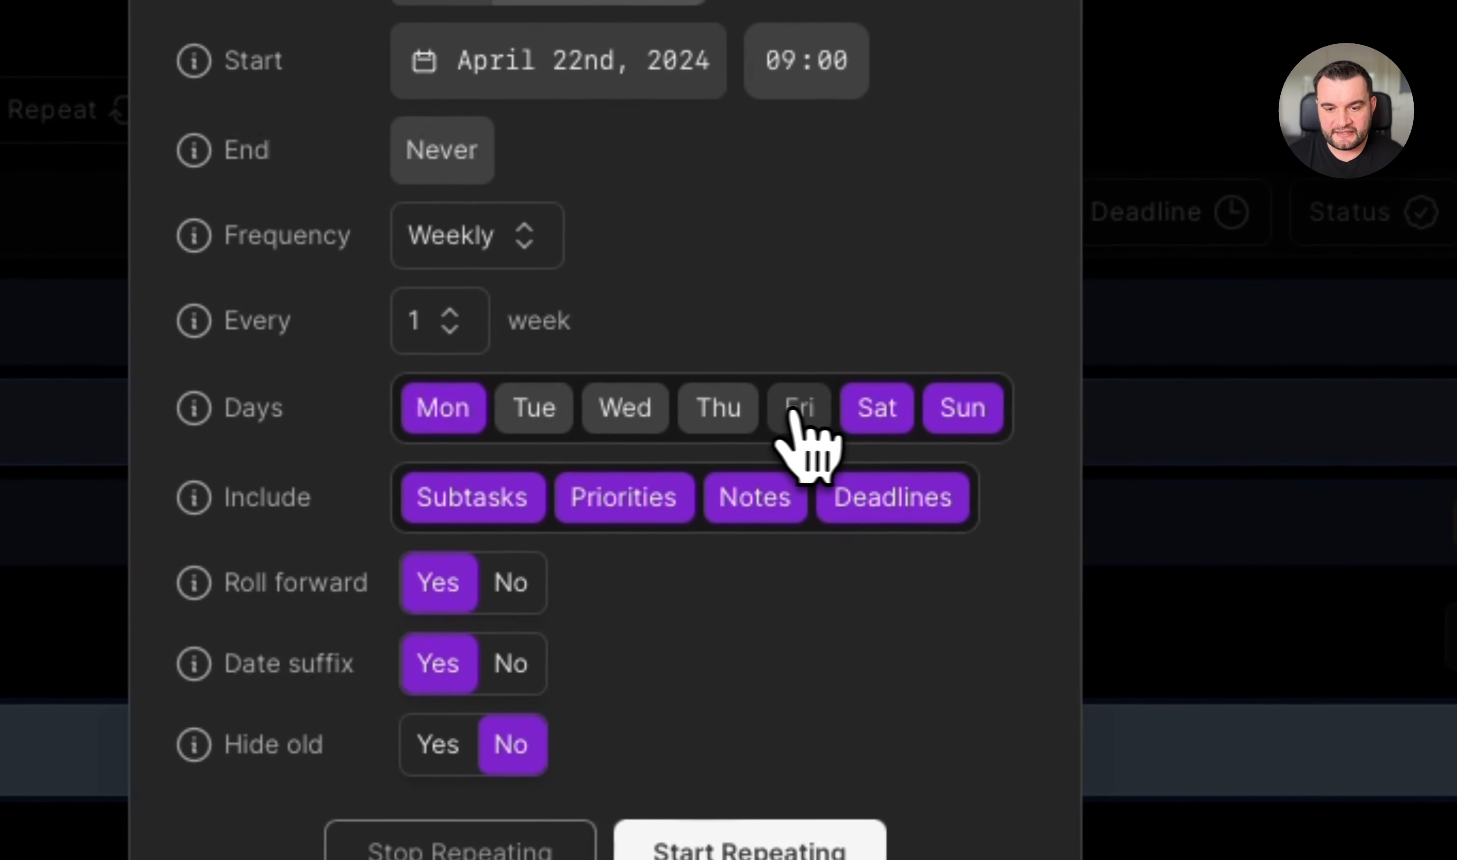
click(871, 449)
click(944, 449)
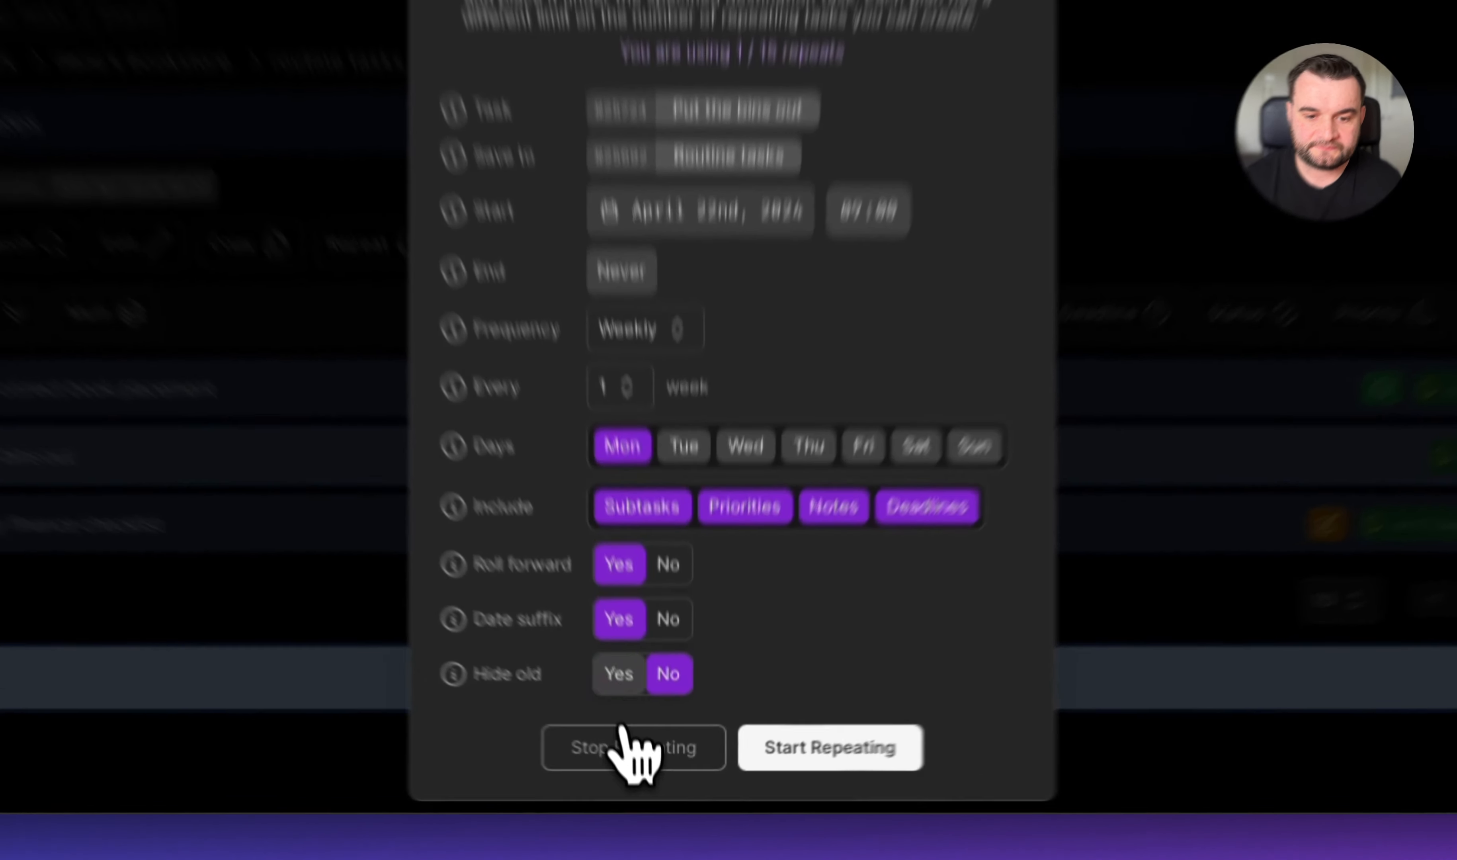
click(639, 710)
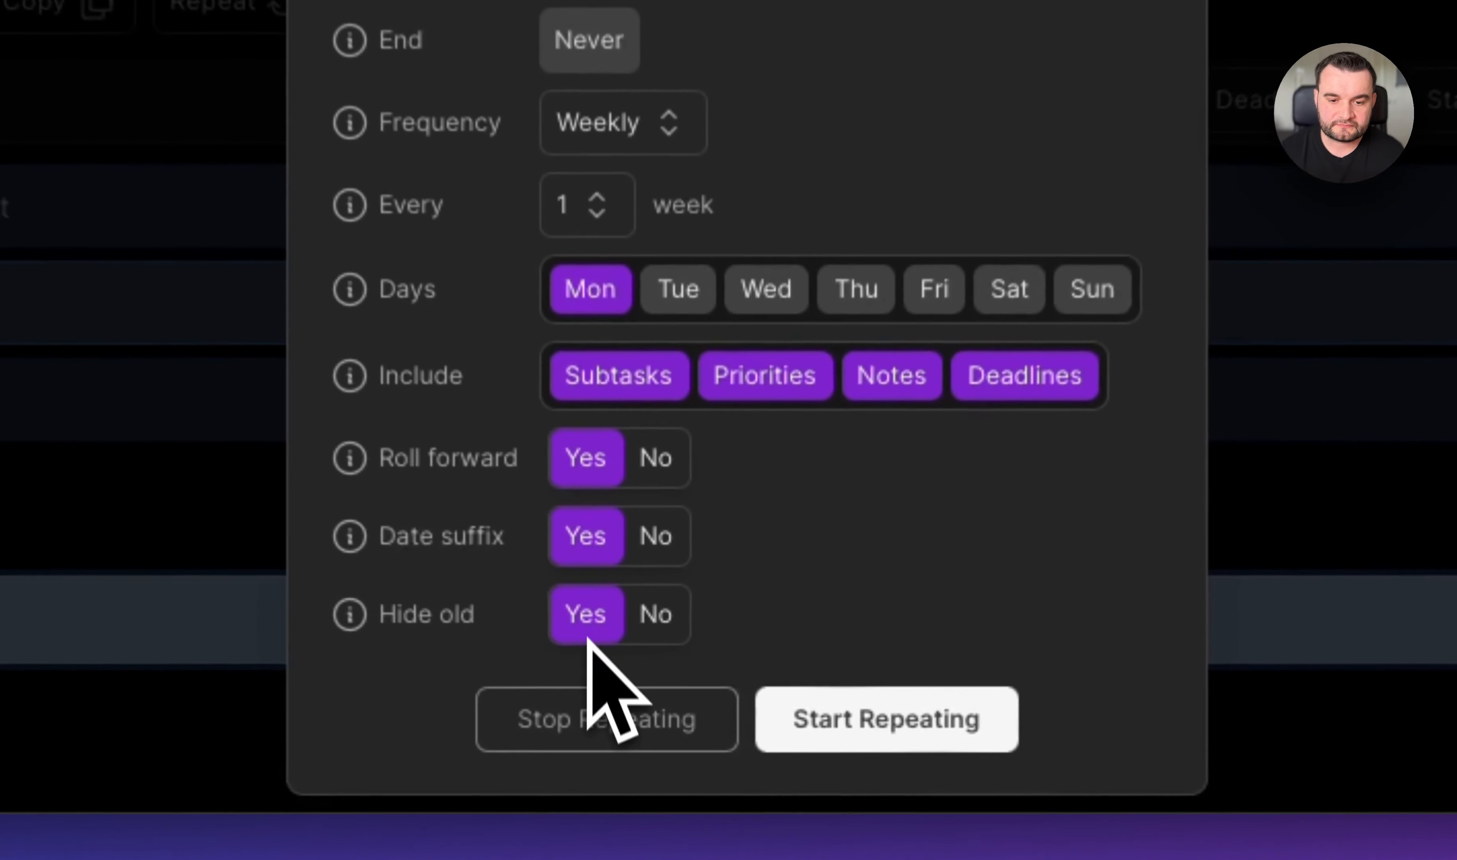
click(792, 770)
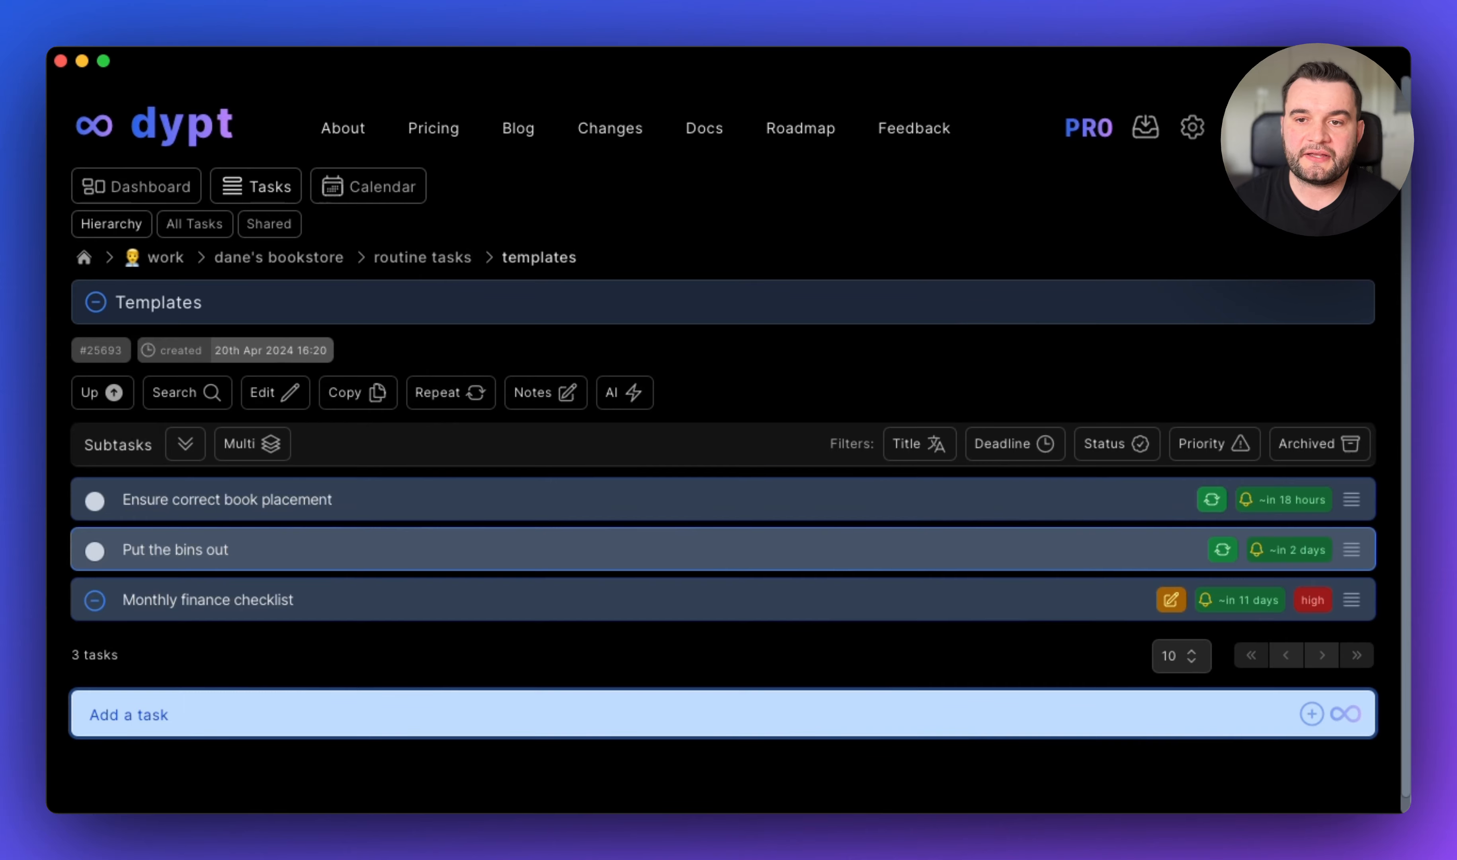
Open the "Monthly finance checklist" template and set its repeat destination to Routine tasks
click(278, 603)
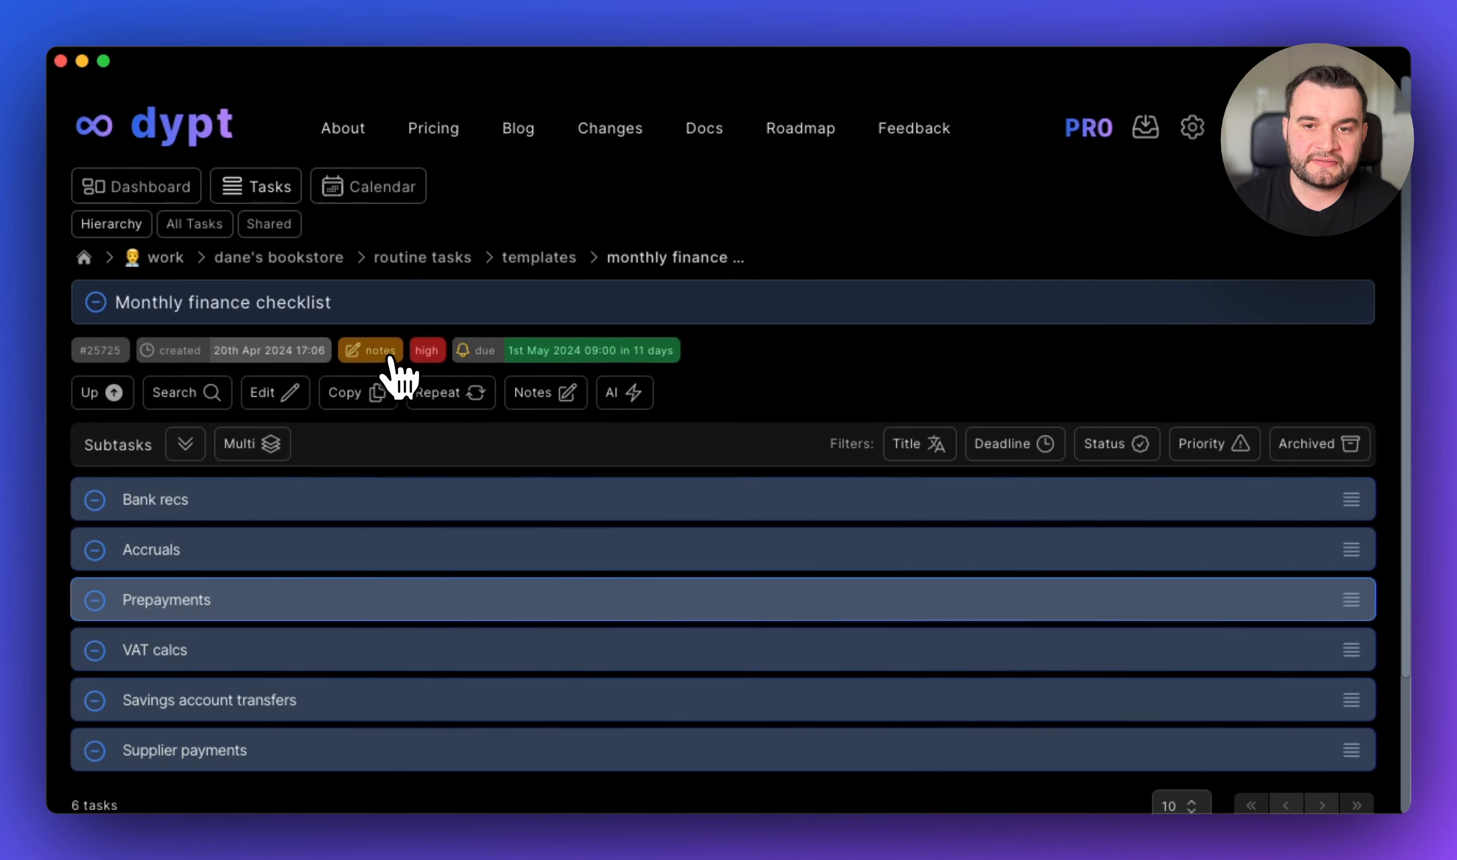
scroll(354, 557, down, 3)
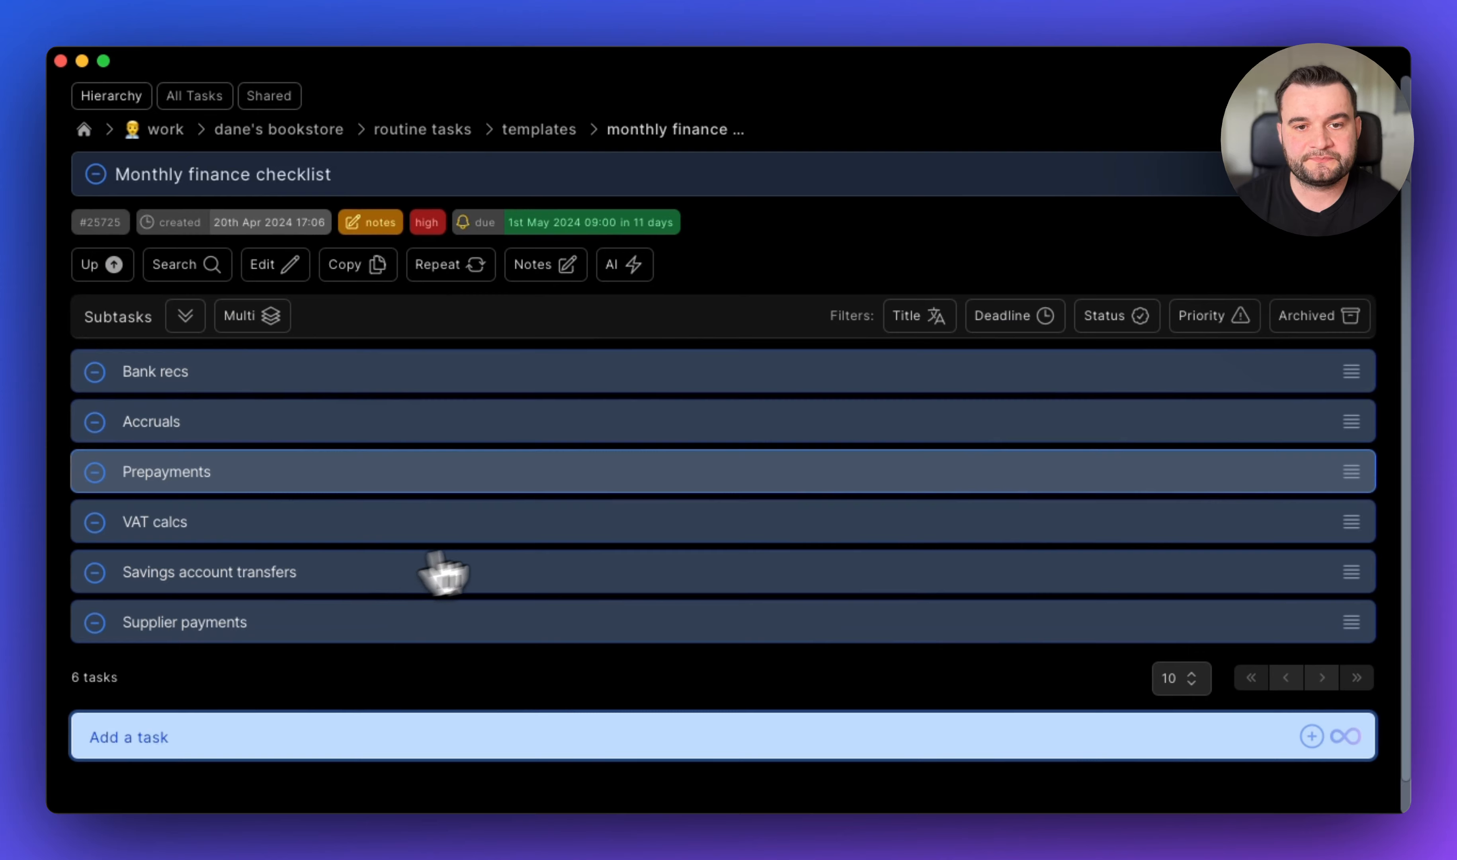
scroll(439, 575, up, 3)
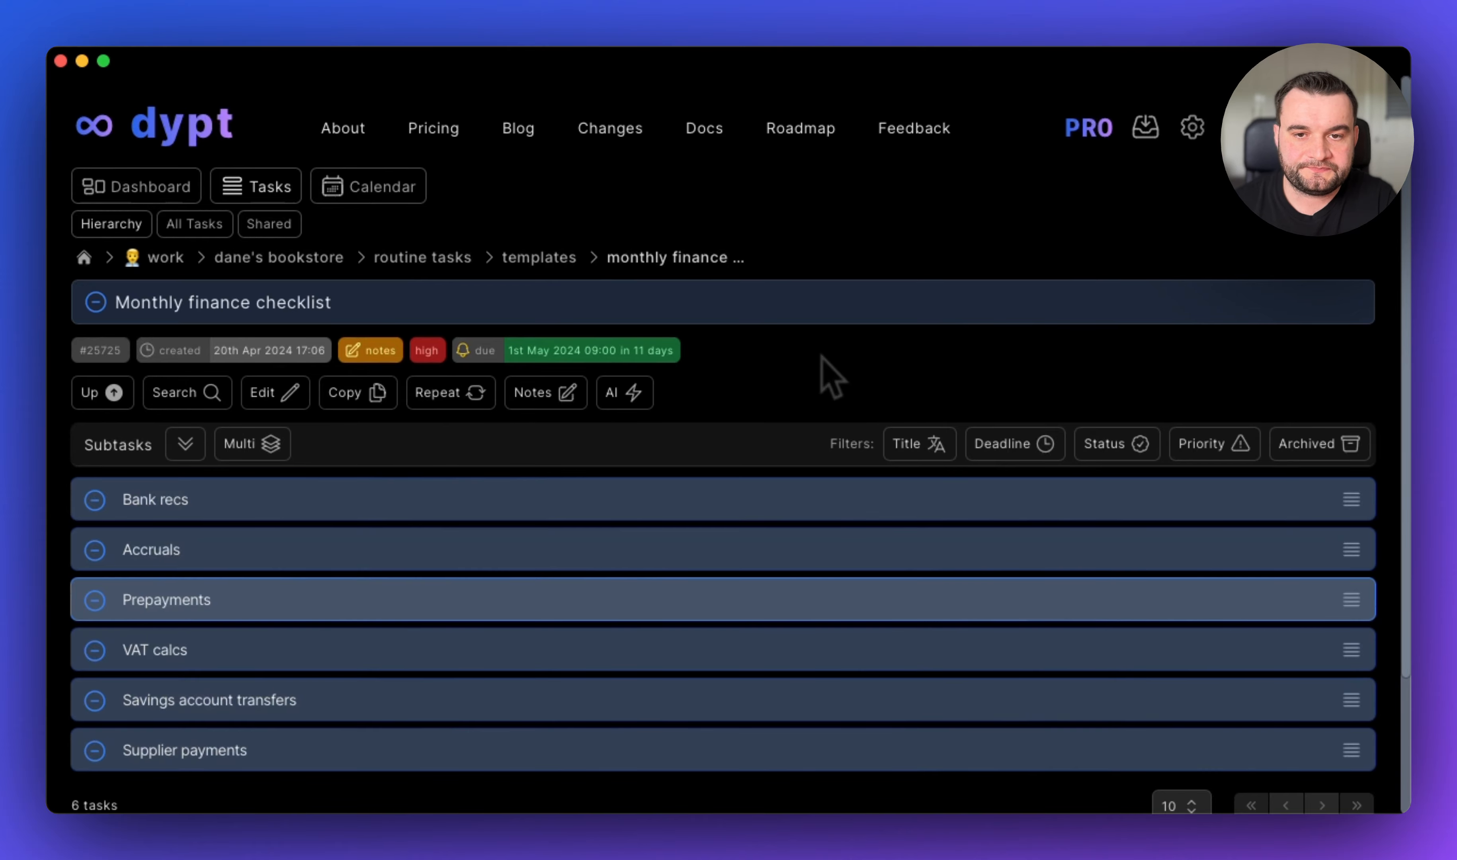
click(448, 394)
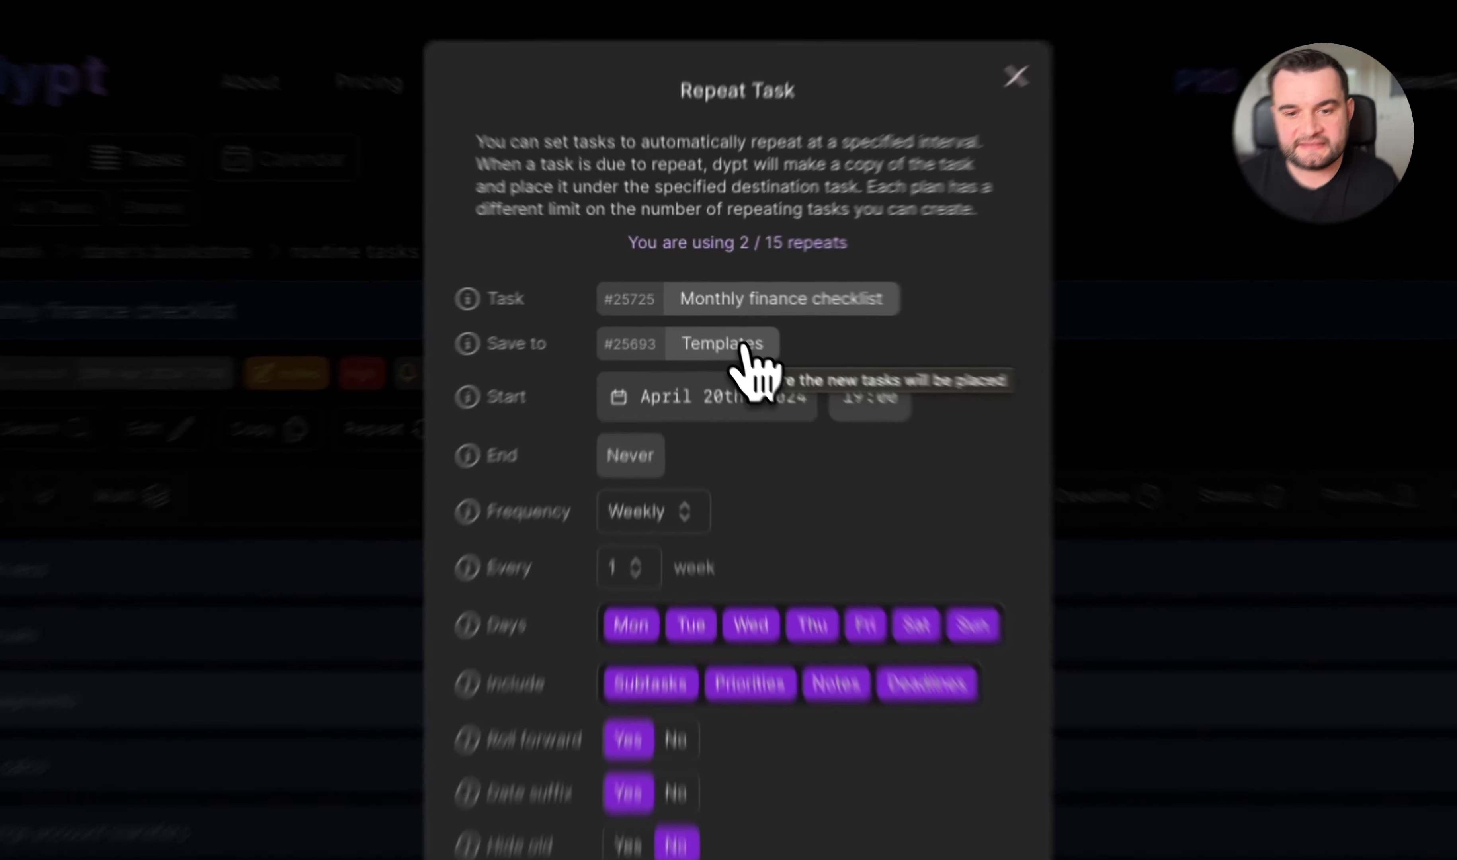
click(748, 333)
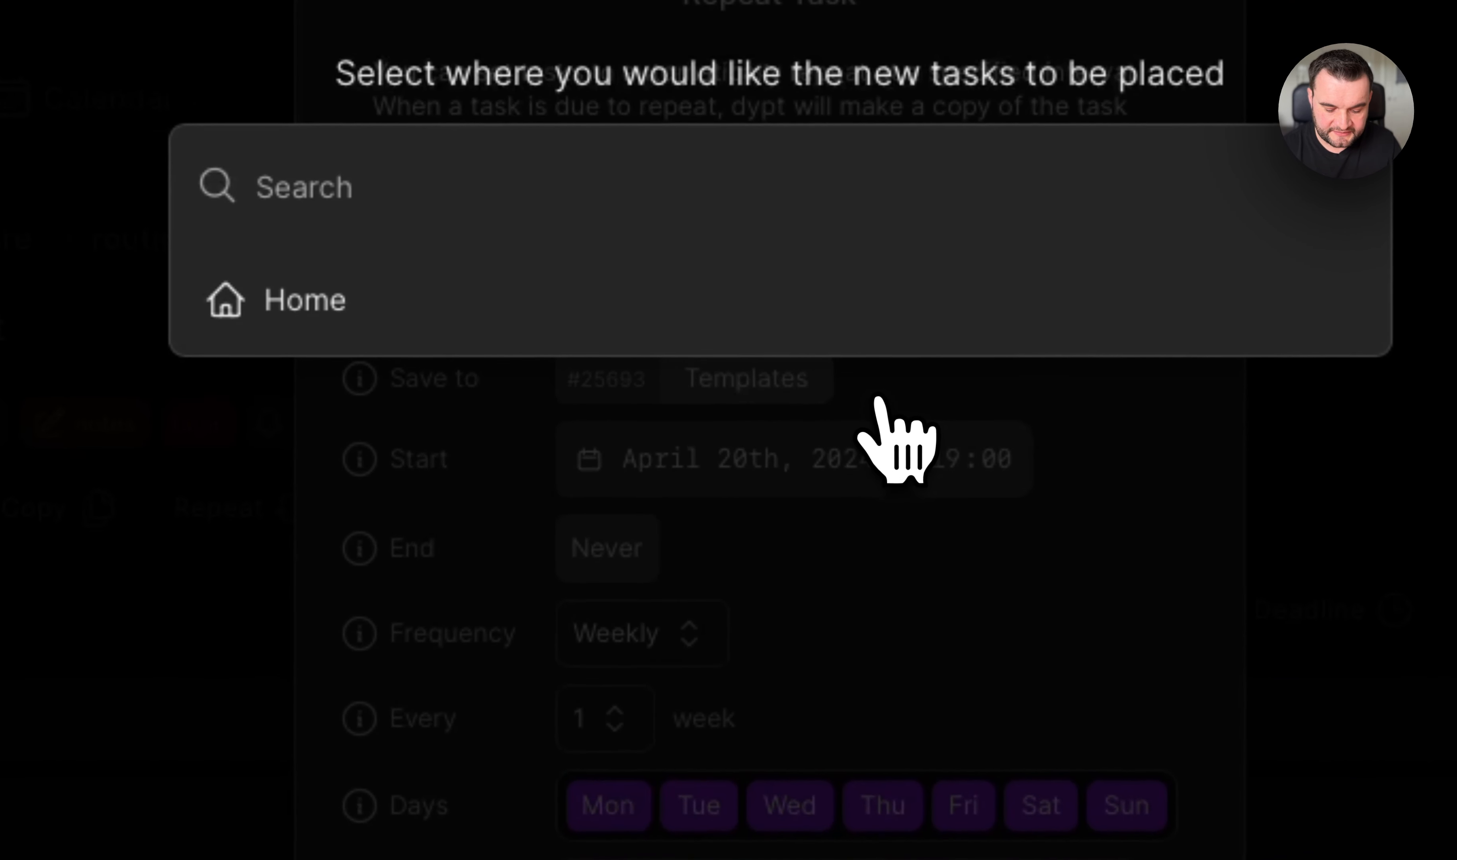
text(routine tasks)
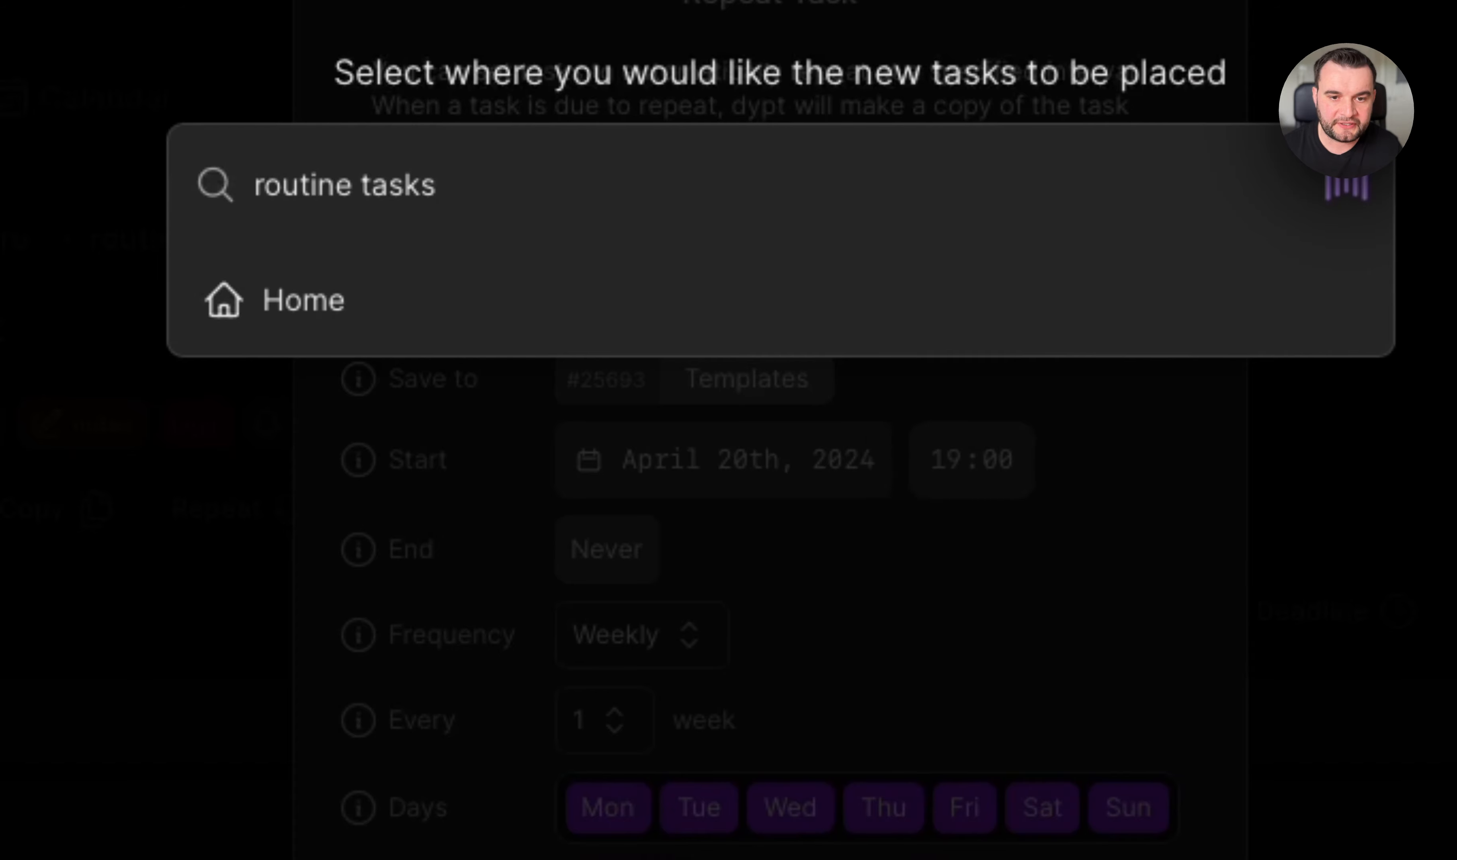
click(589, 428)
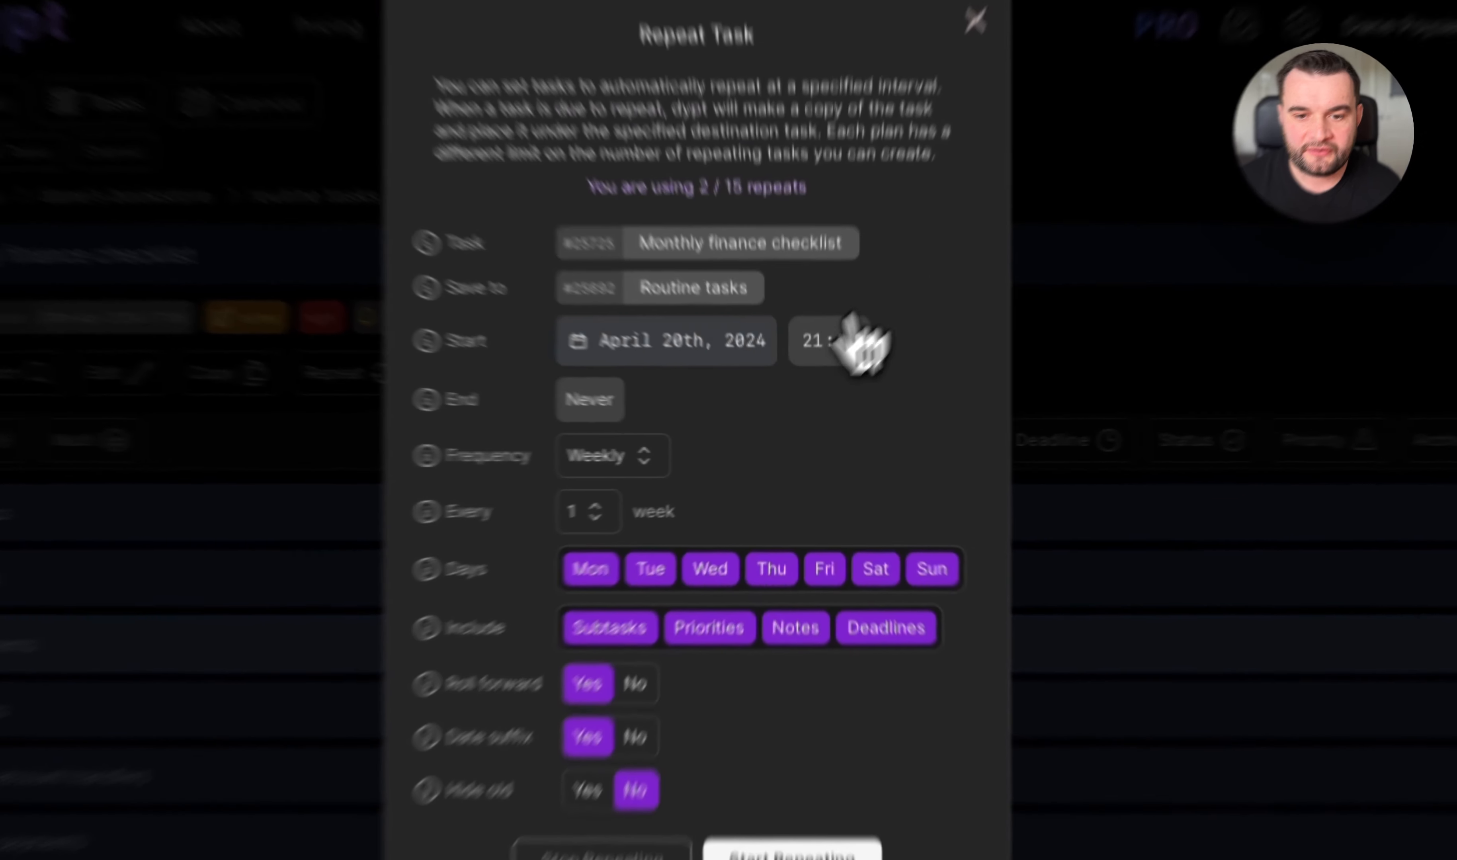
Set the start of the "Monthly finance checklist" repeat to May 1st, 2024 at 09:00
click(720, 369)
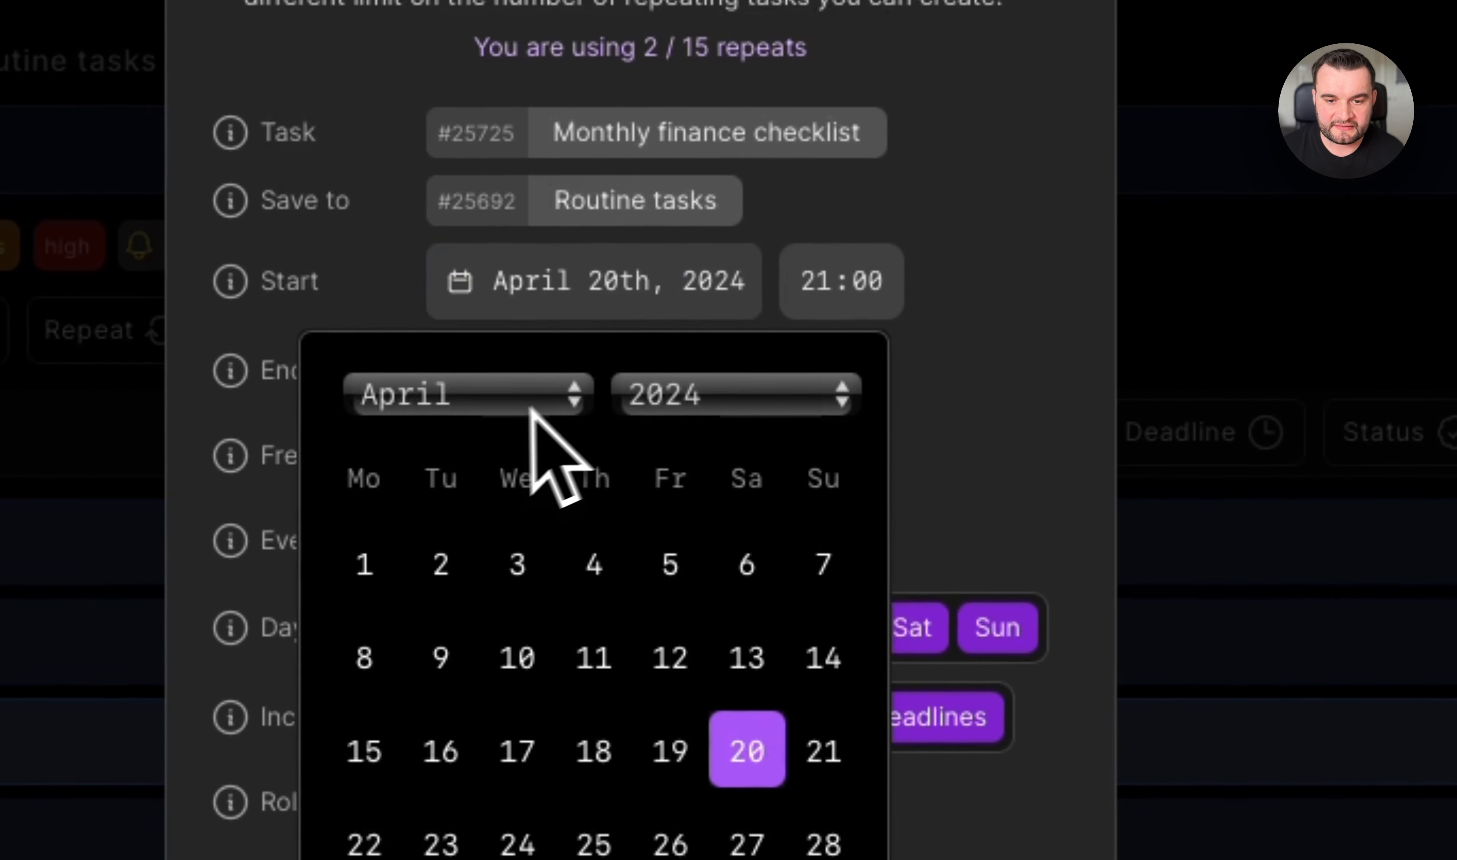
click(531, 404)
click(502, 440)
click(516, 566)
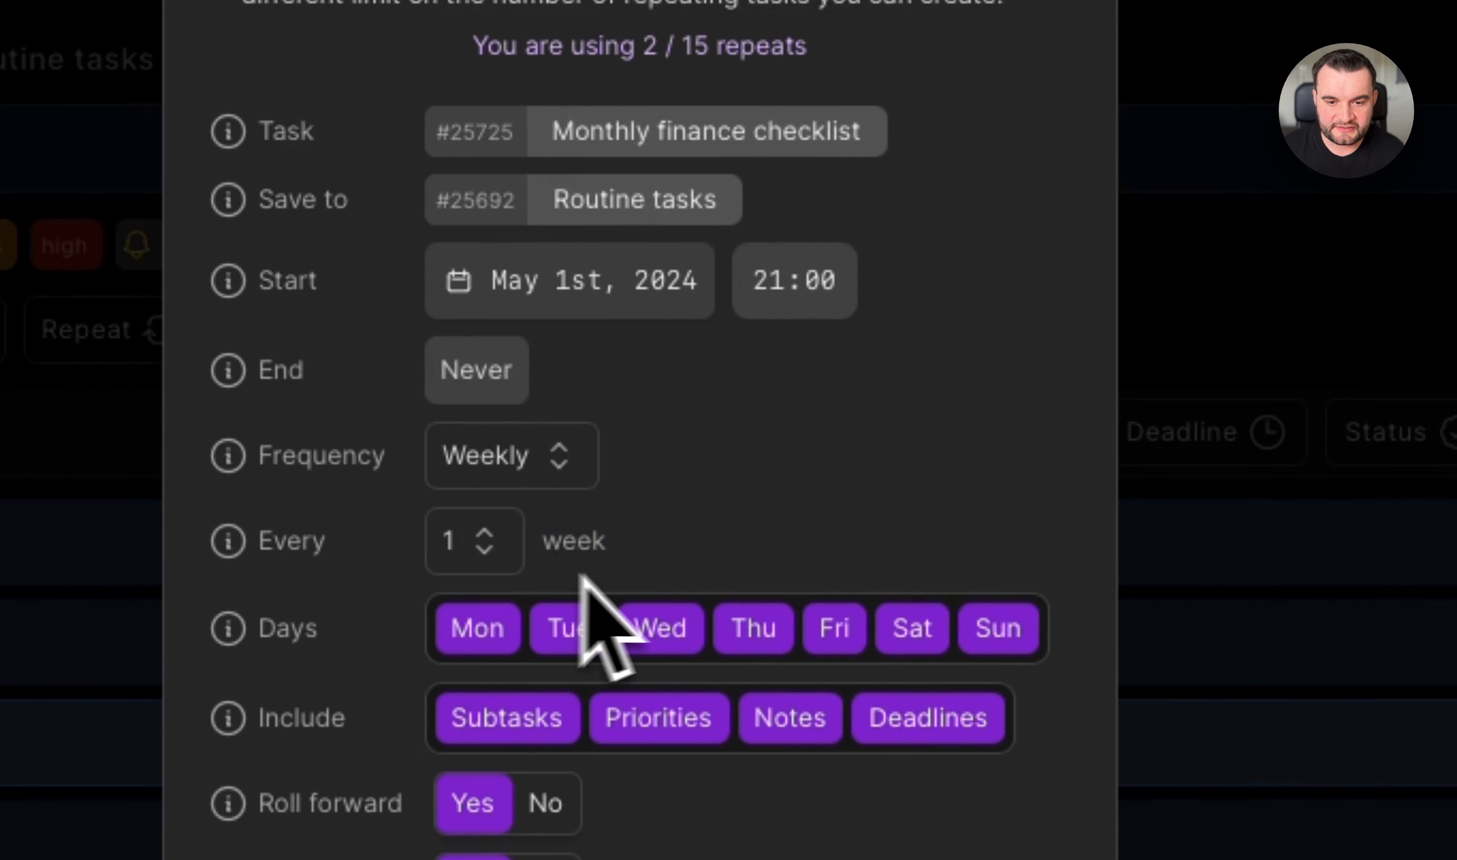
text(09)
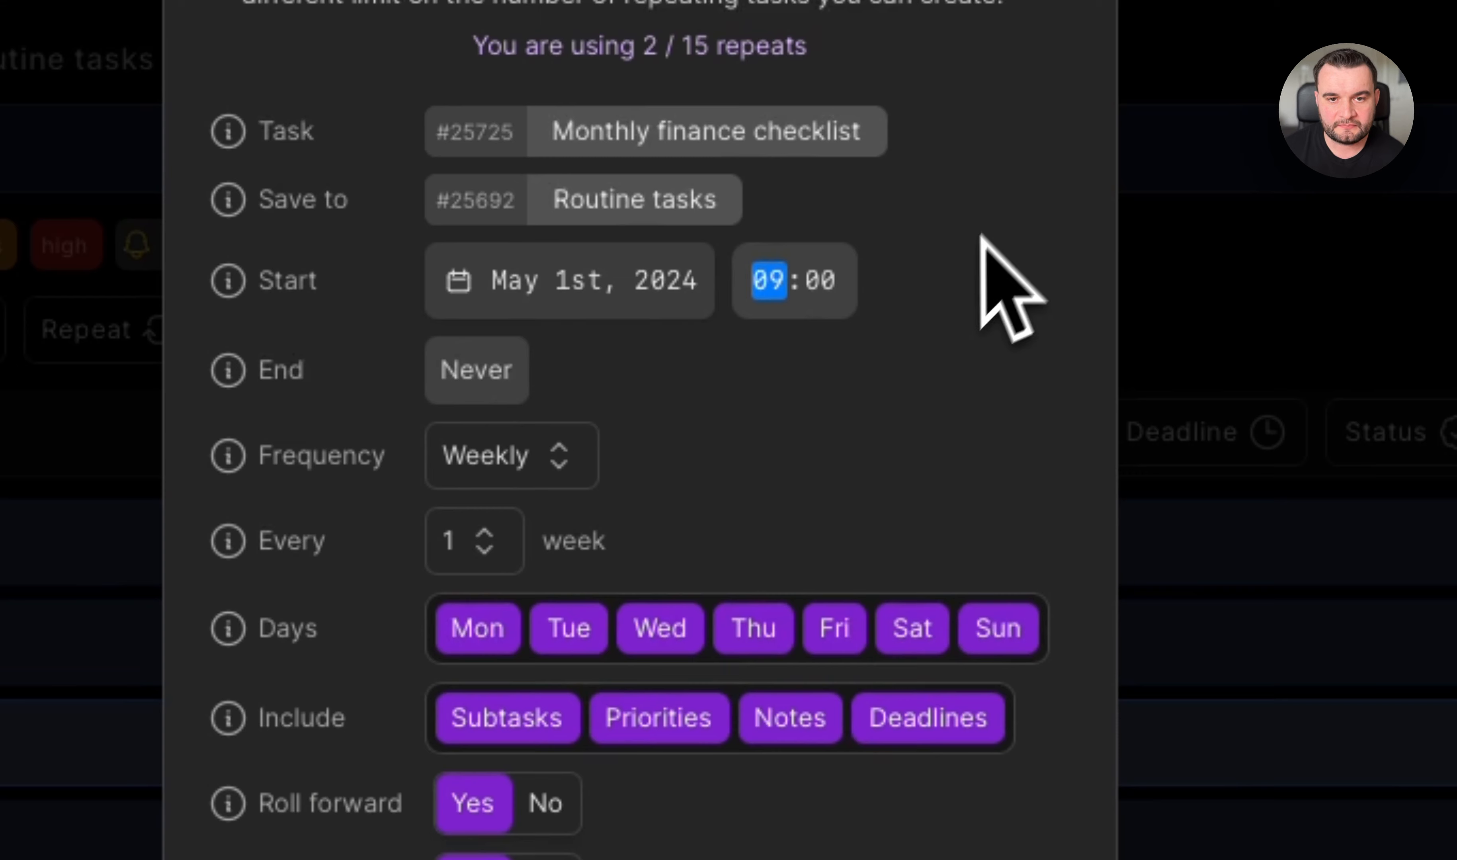
click(961, 452)
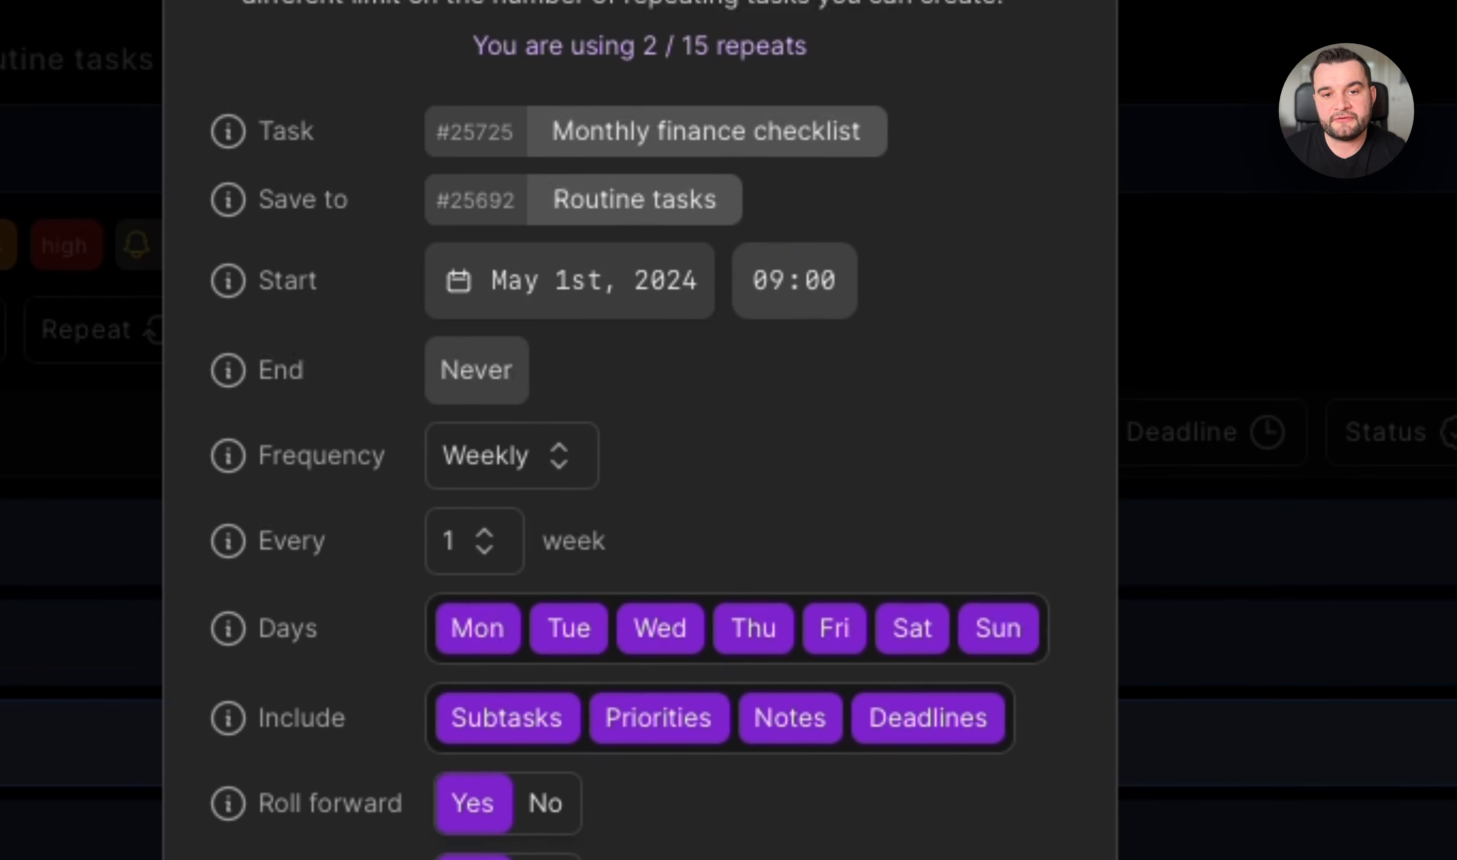
Make the finance checklist repeat monthly, with the On the type set to the first instance of a Weekday
click(563, 469)
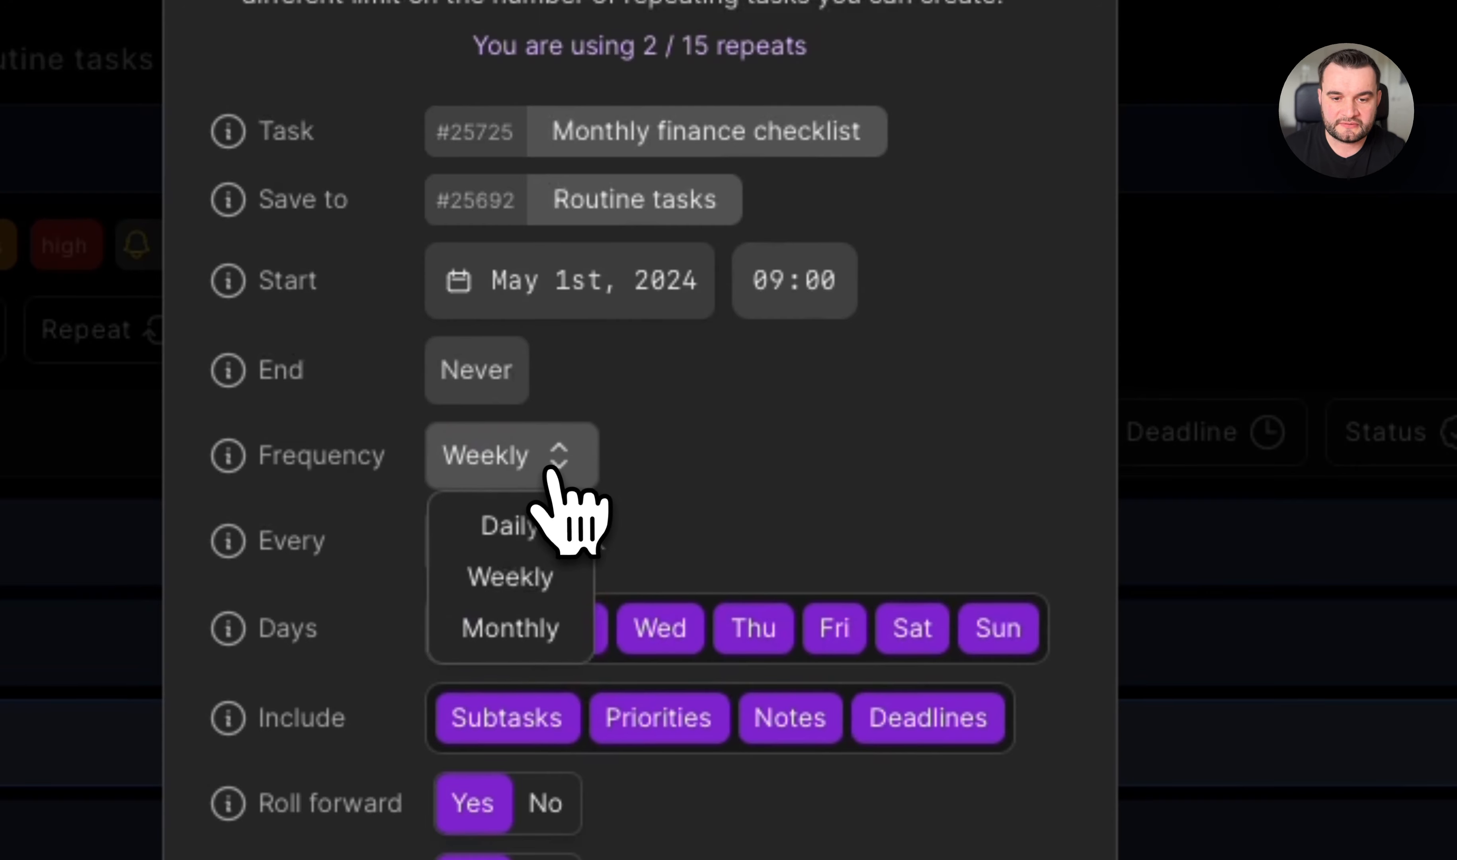
click(512, 623)
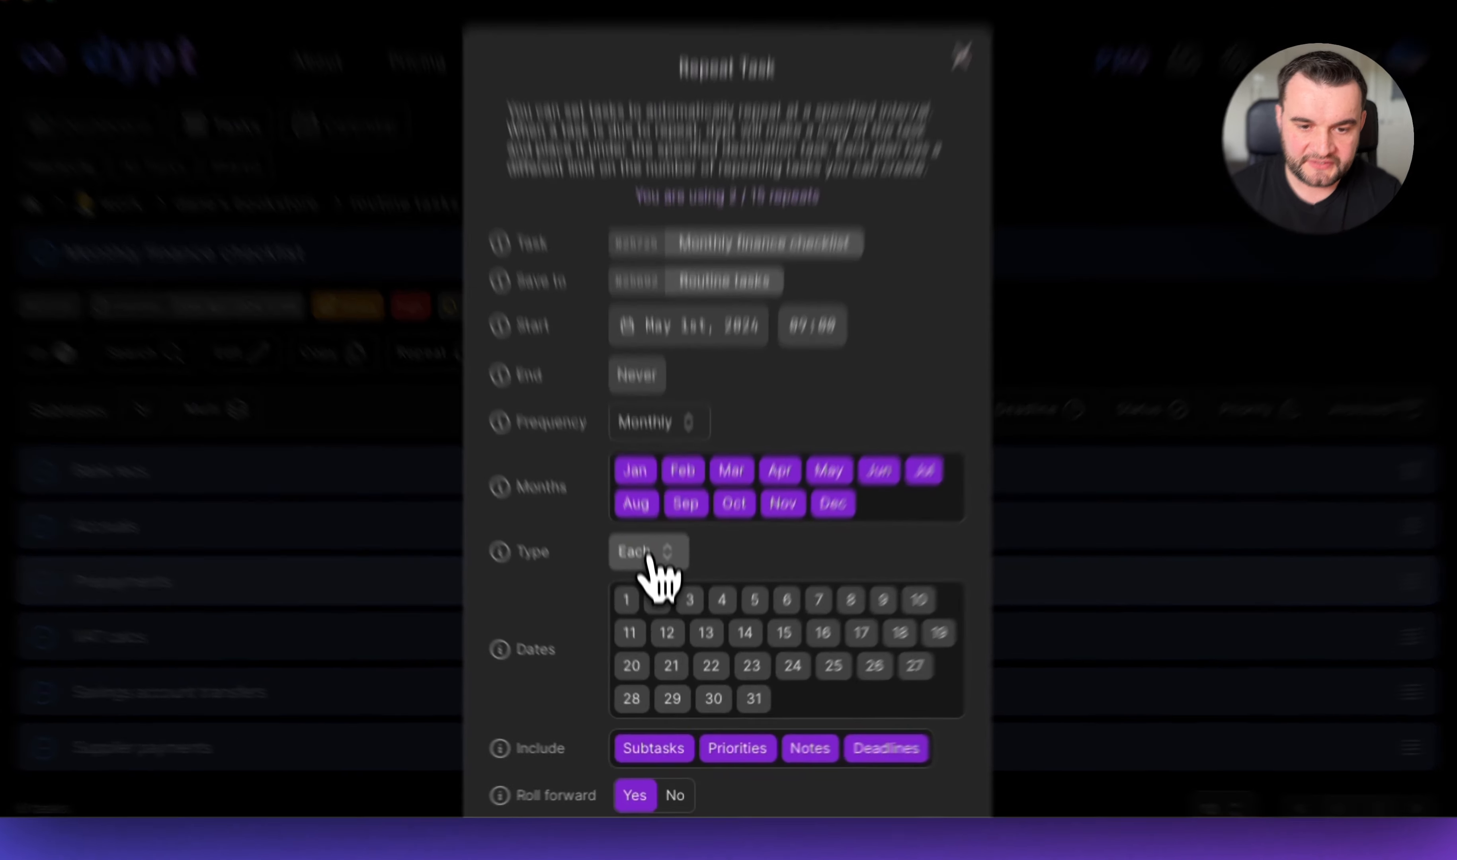
click(647, 552)
click(645, 616)
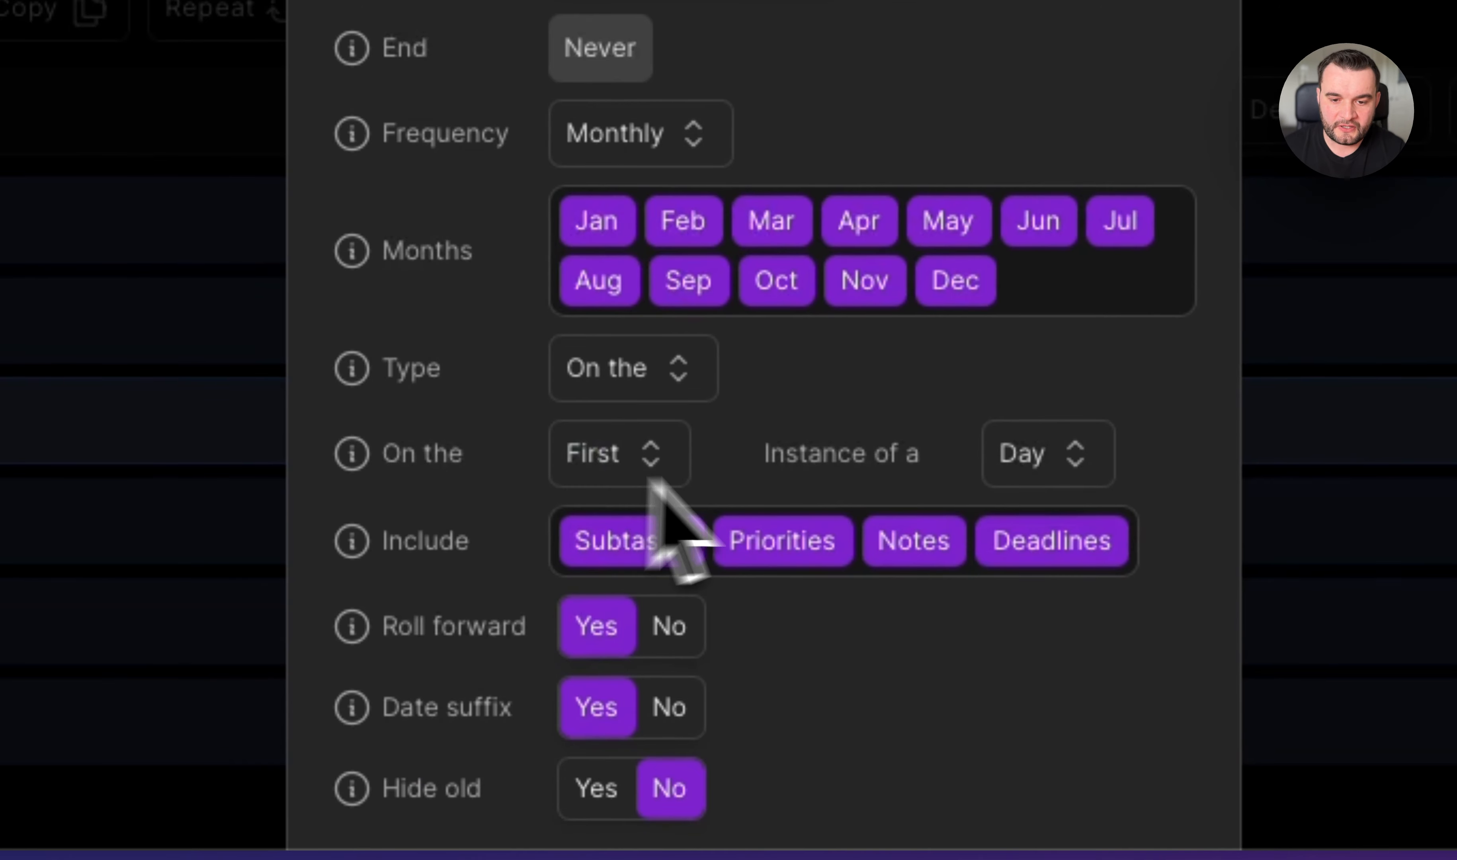
click(1039, 458)
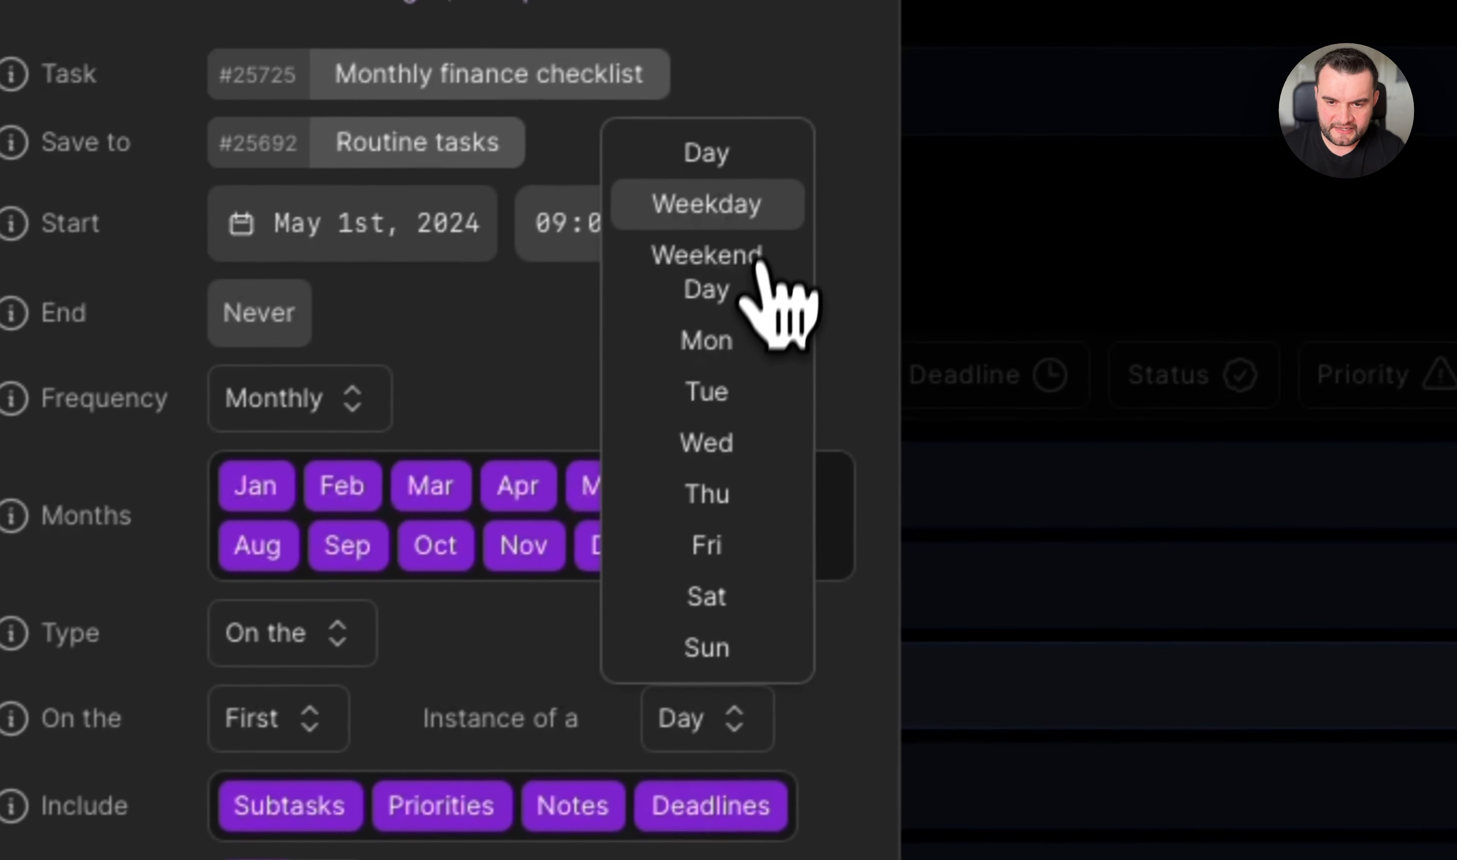
click(738, 215)
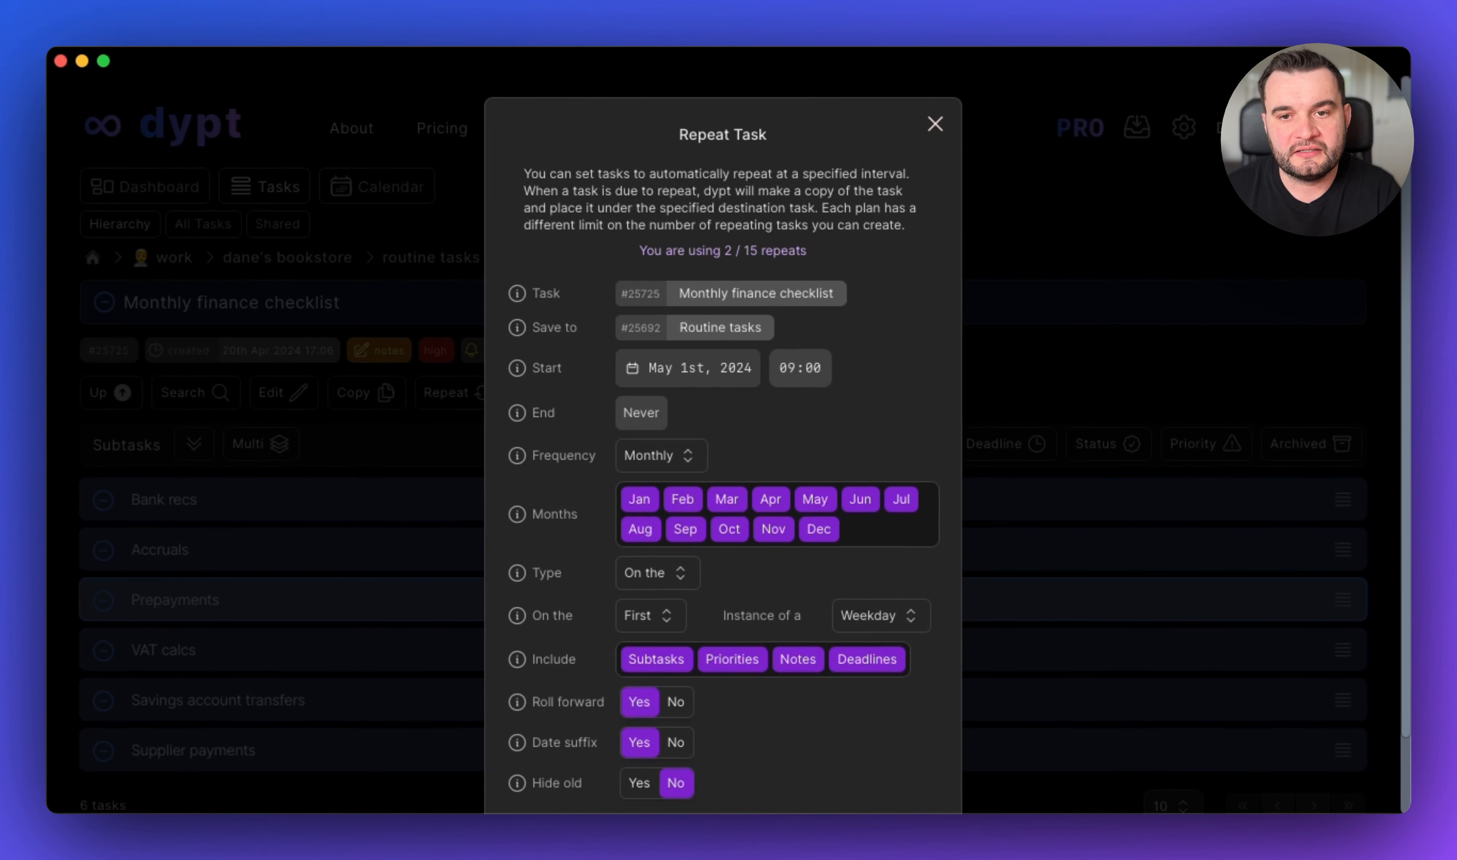
Start repeating the "Monthly finance checklist" task and return to the Templates task list
scroll(617, 649, down, 3)
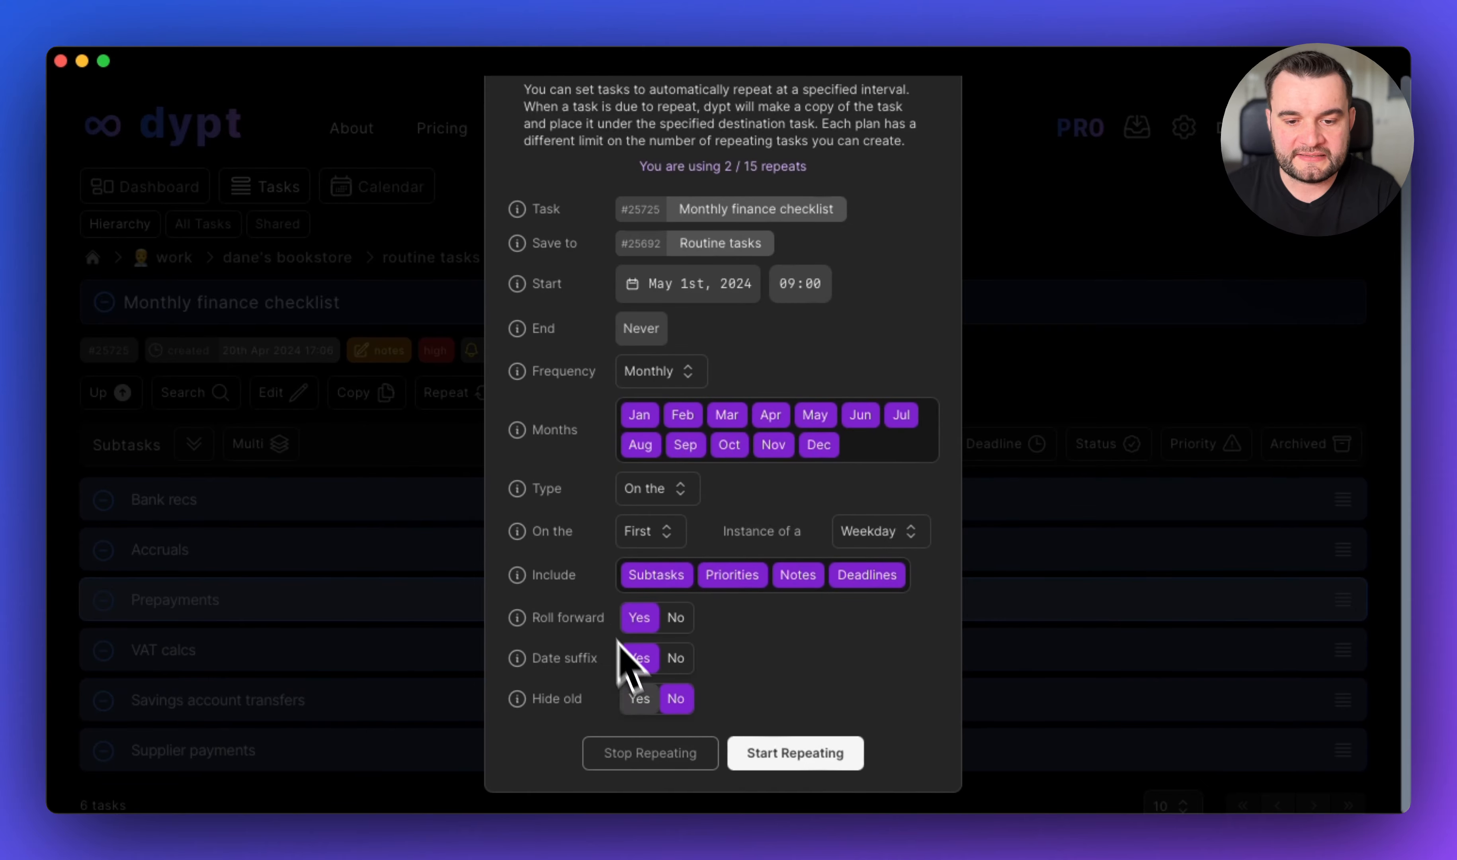
click(774, 751)
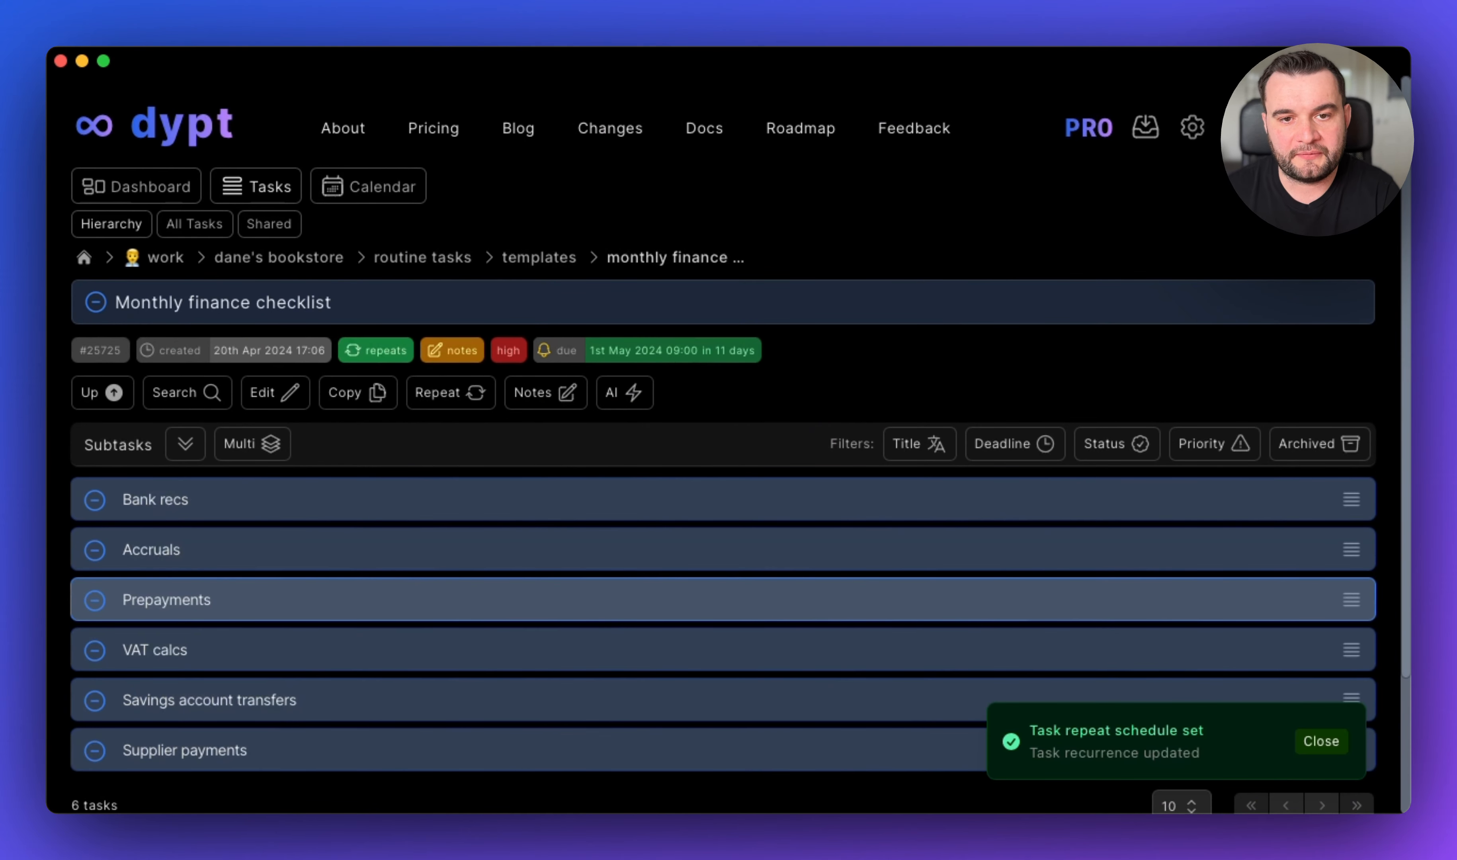
click(564, 258)
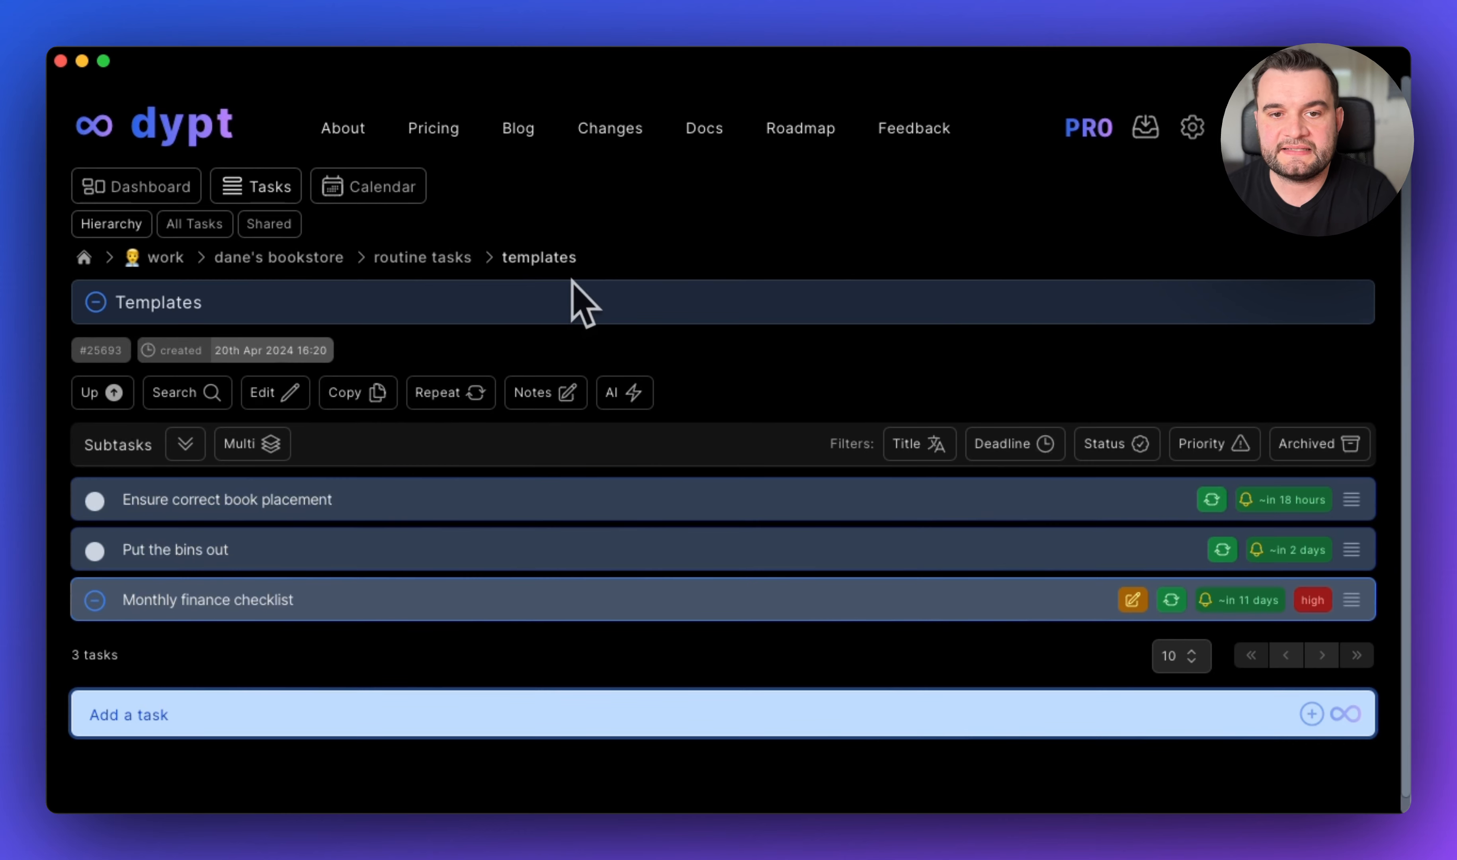